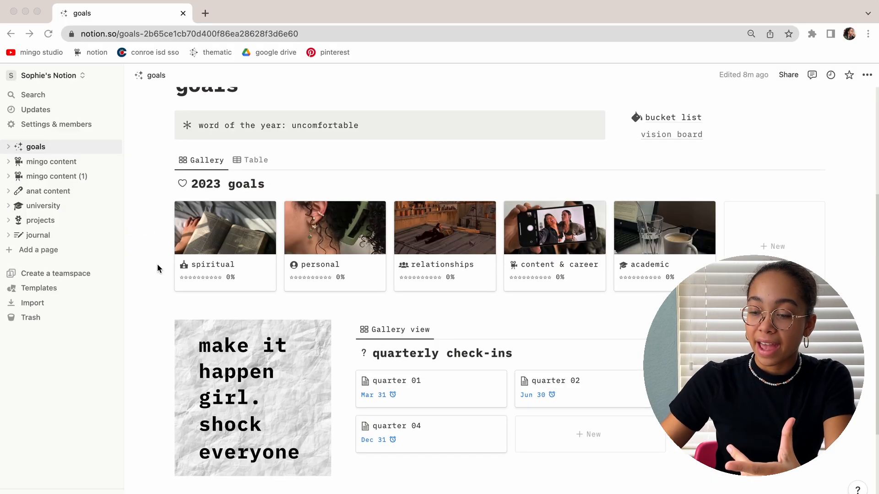
- Open the content & career page from the 2023 goals gallery, review its focus and goals, and return to the goals page
click(556, 238)
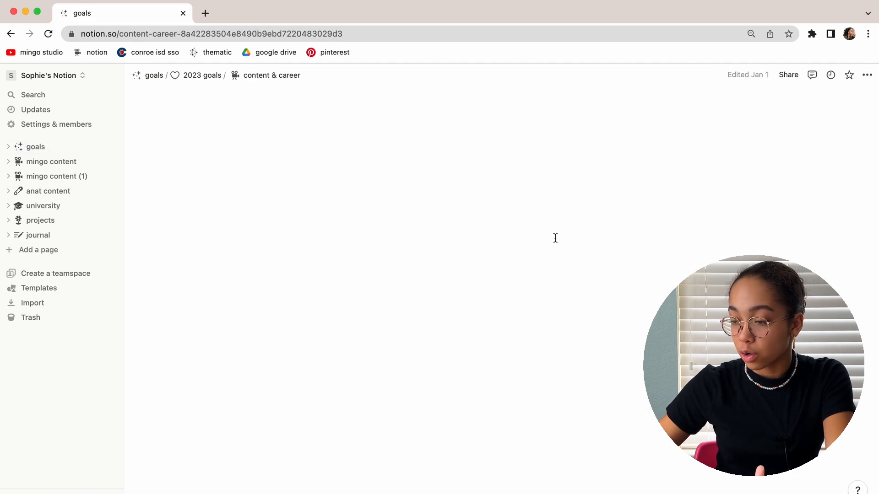
scroll(641, 362, down, 7)
scroll(517, 463, up, 5)
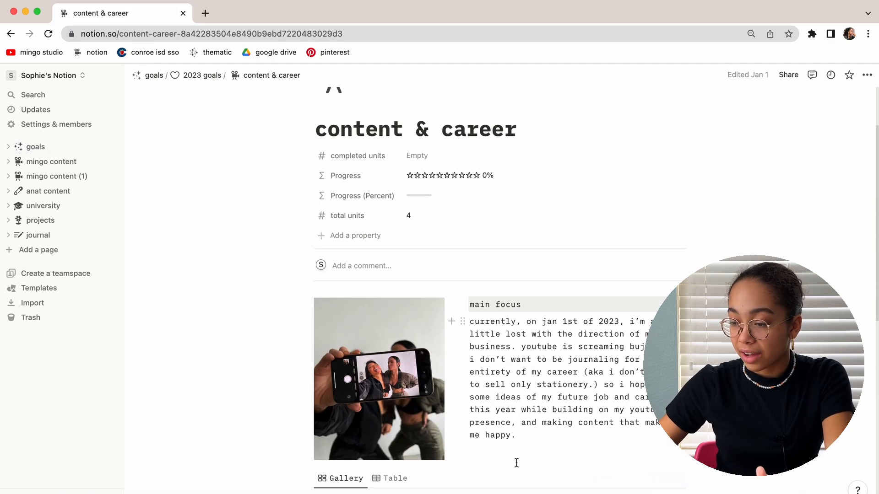
scroll(500, 275, down, 8)
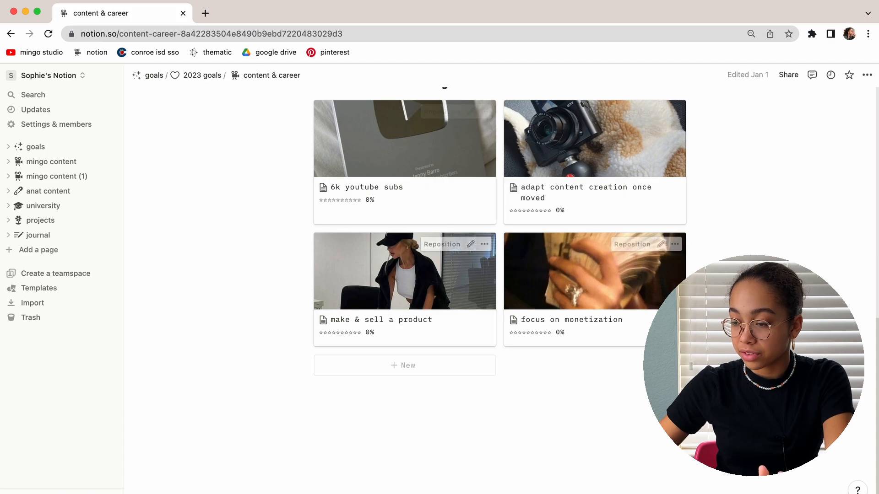
scroll(471, 243, up, 3)
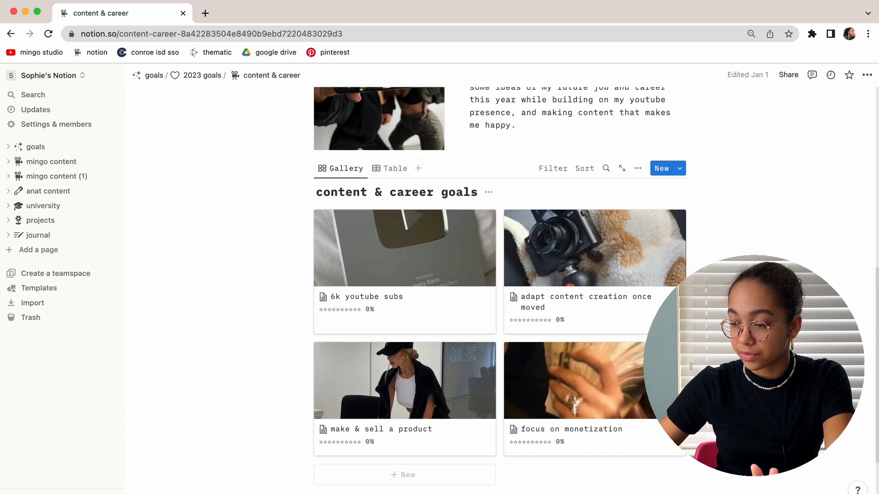
click(15, 34)
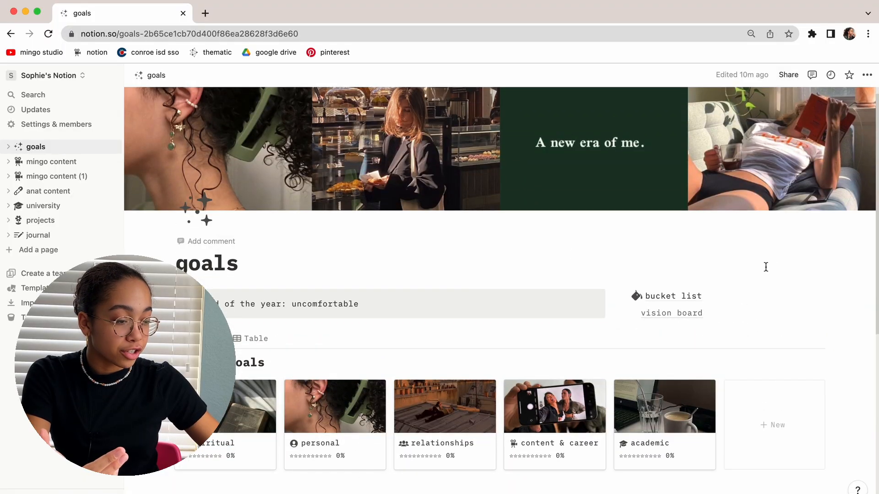
- View the bucket list from the goals page, and browse the linked 2023 vision board on Pinterest
click(691, 295)
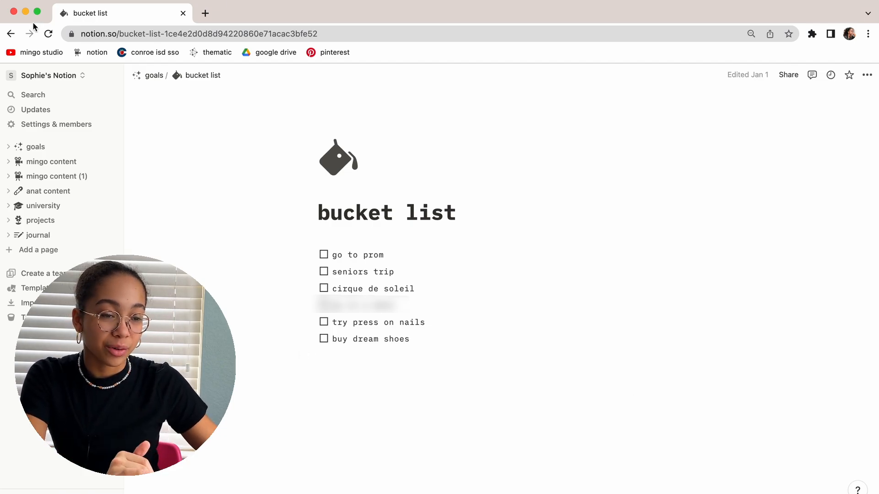
click(11, 34)
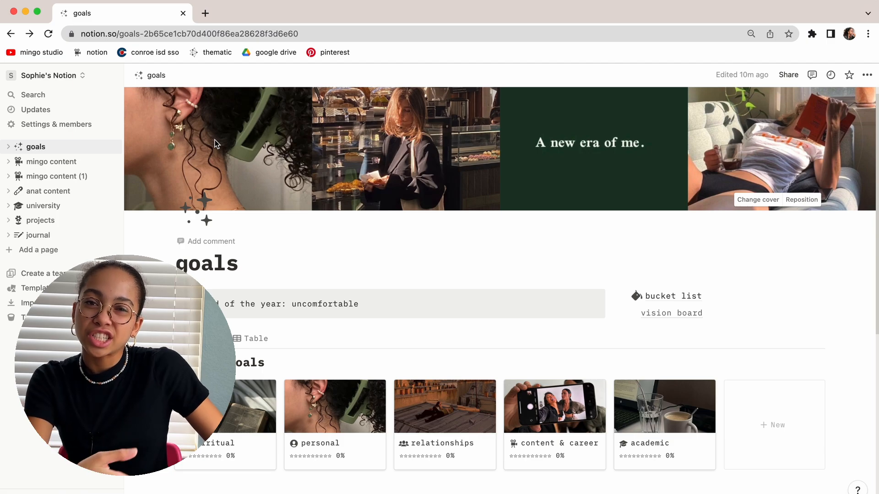
click(683, 315)
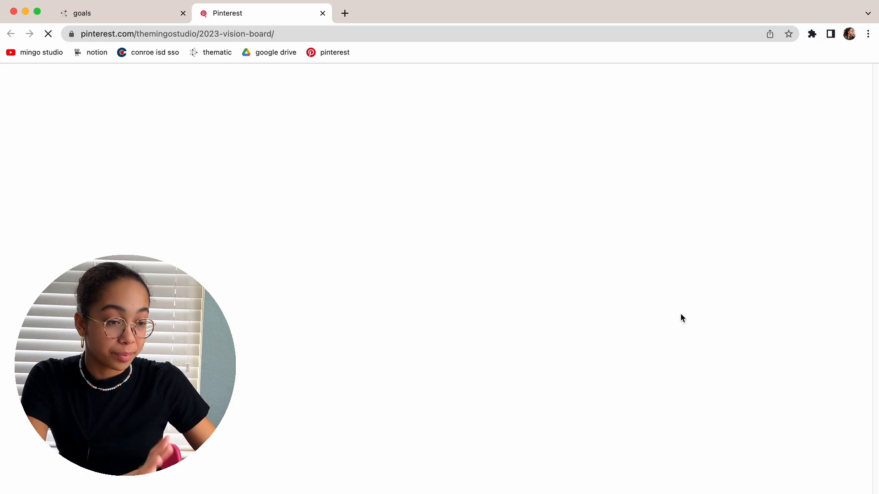
click(26, 14)
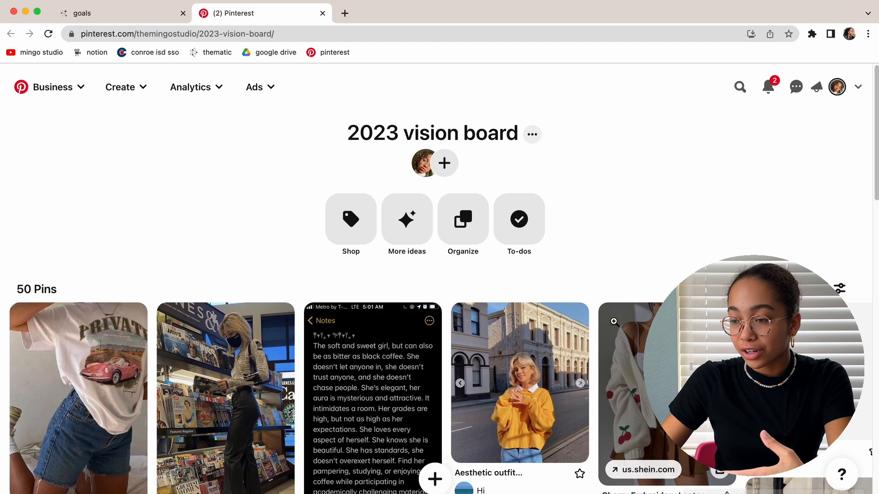
scroll(618, 255, down, 4)
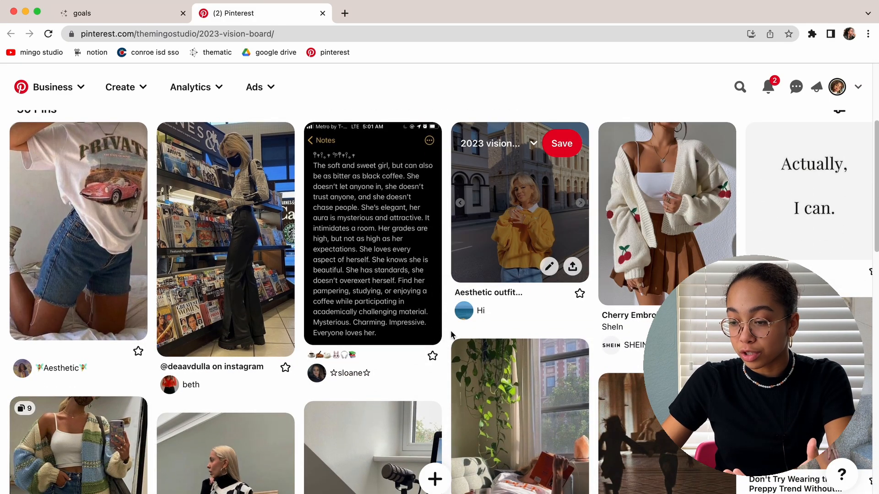
scroll(449, 339, down, 10)
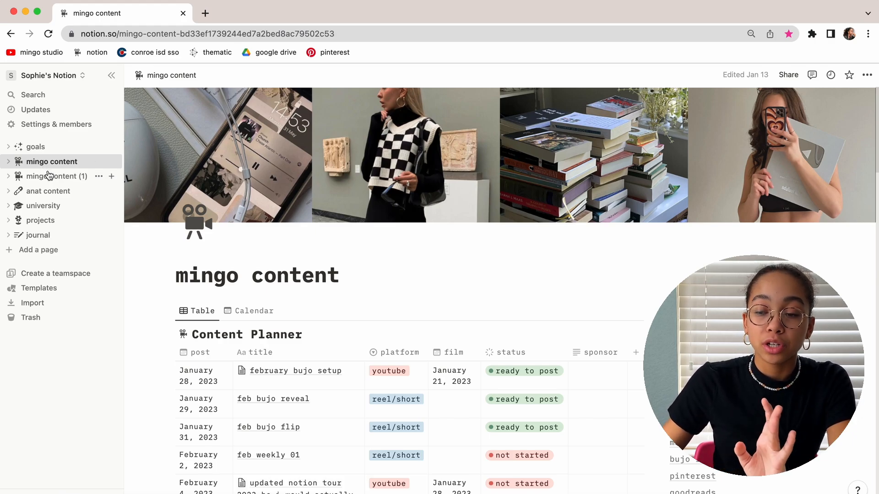
- Open the mingo content (1) page and check the platform options for the example youtube video
click(51, 177)
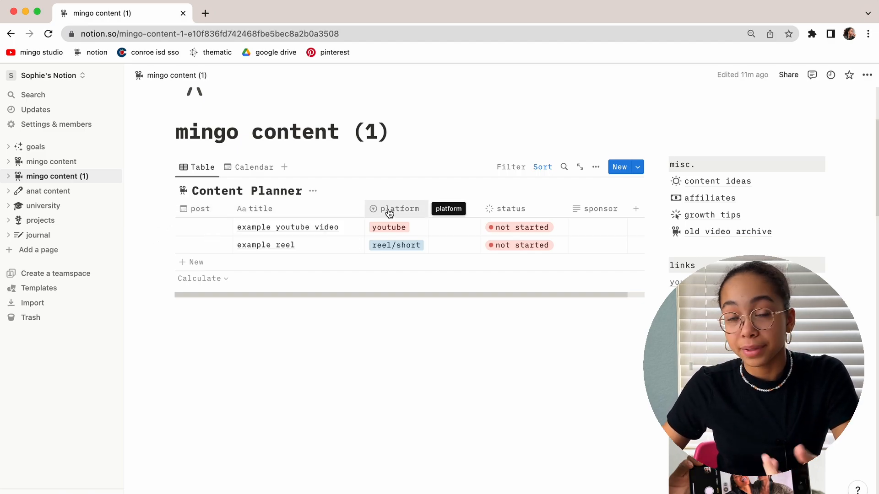
click(398, 227)
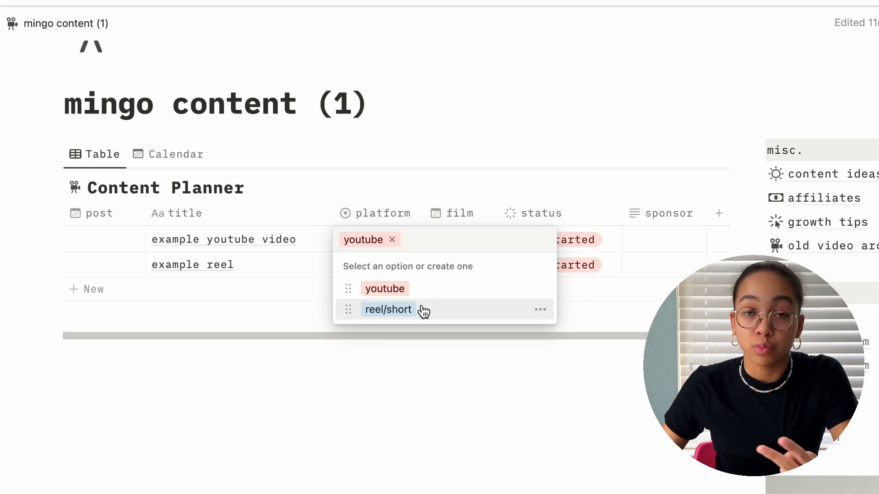
key(Escape)
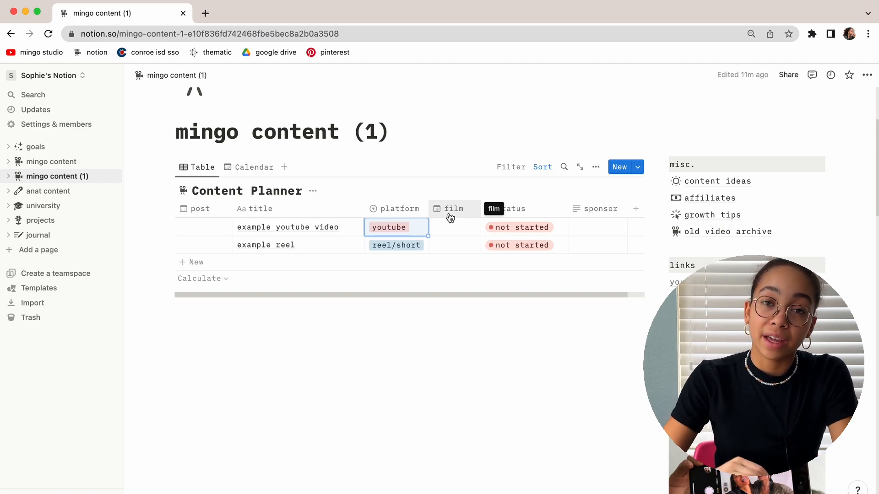
click(533, 209)
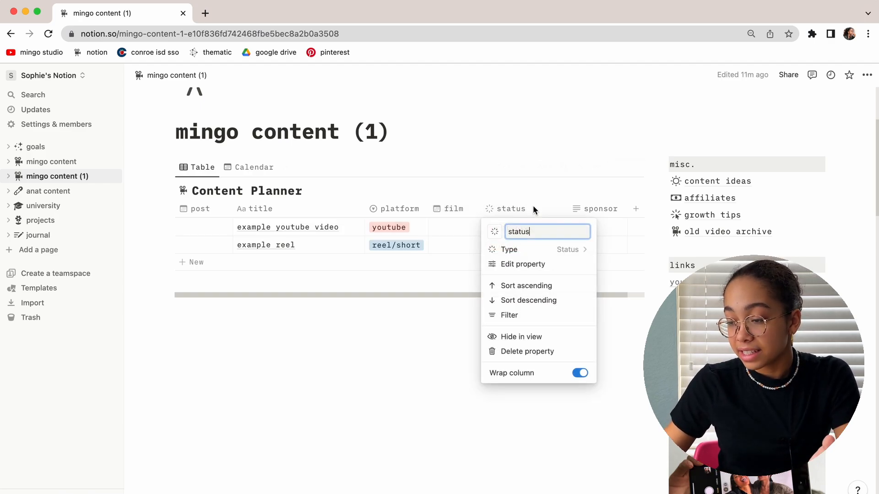
click(539, 231)
click(540, 231)
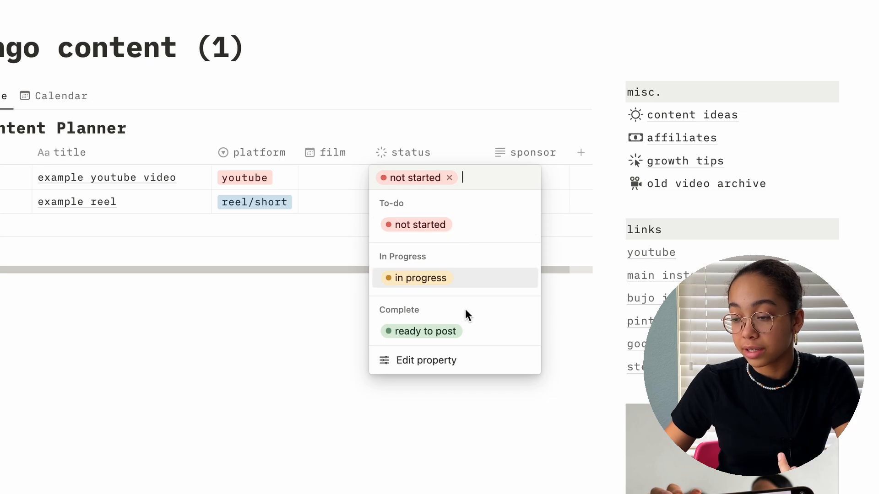
key(Escape)
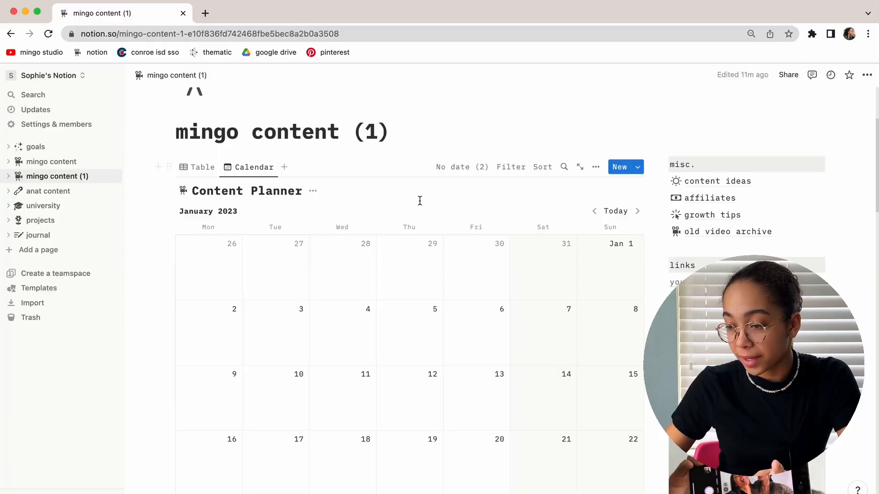
scroll(426, 201, down, 5)
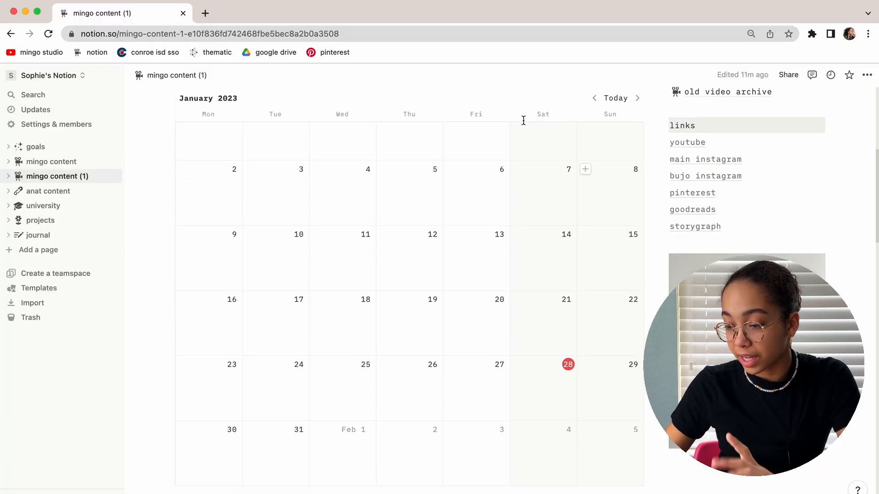
scroll(563, 358, up, 4)
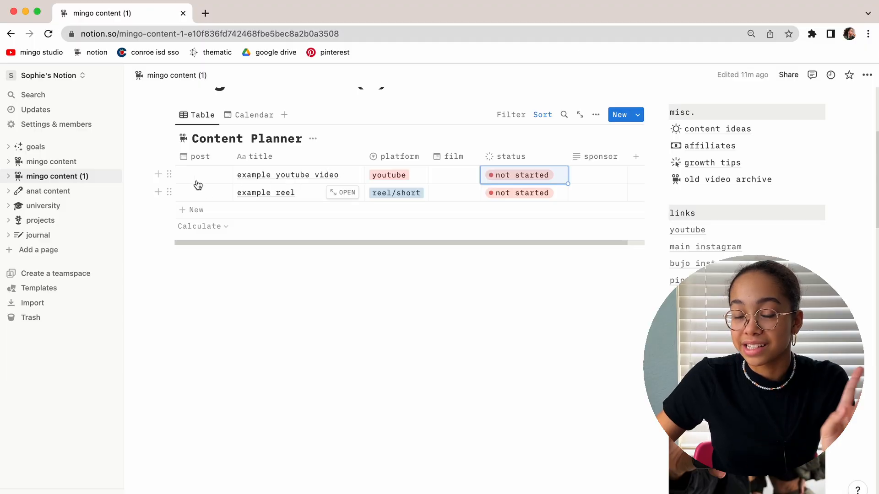
- Set the post dates to February 1, 2023 for the example youtube video and February 3, 2023 for the example reel
click(190, 184)
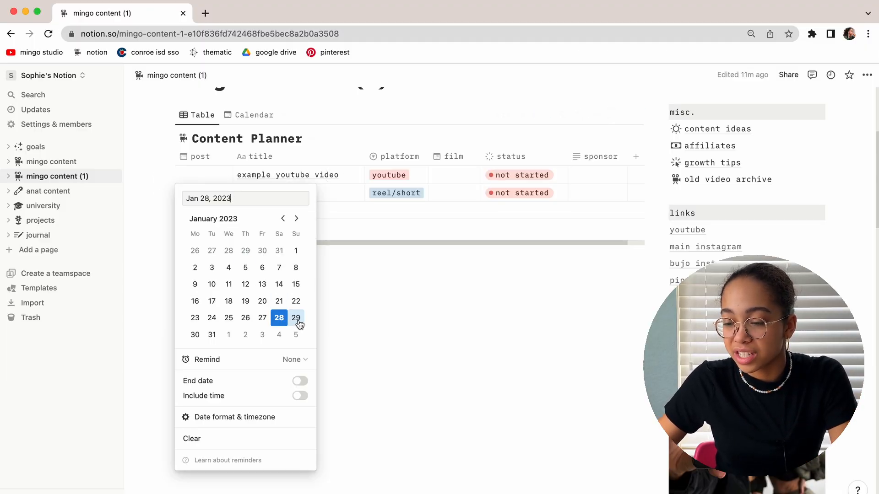
click(229, 335)
click(389, 334)
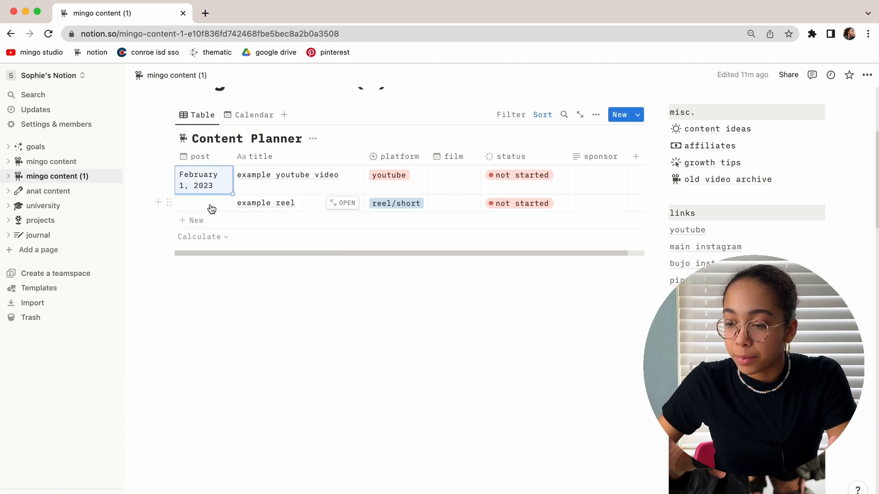
click(210, 206)
click(260, 365)
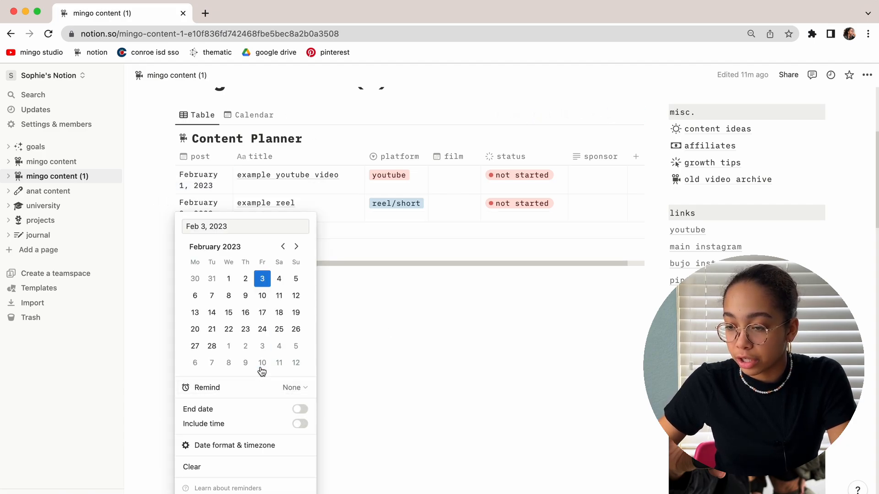
click(381, 344)
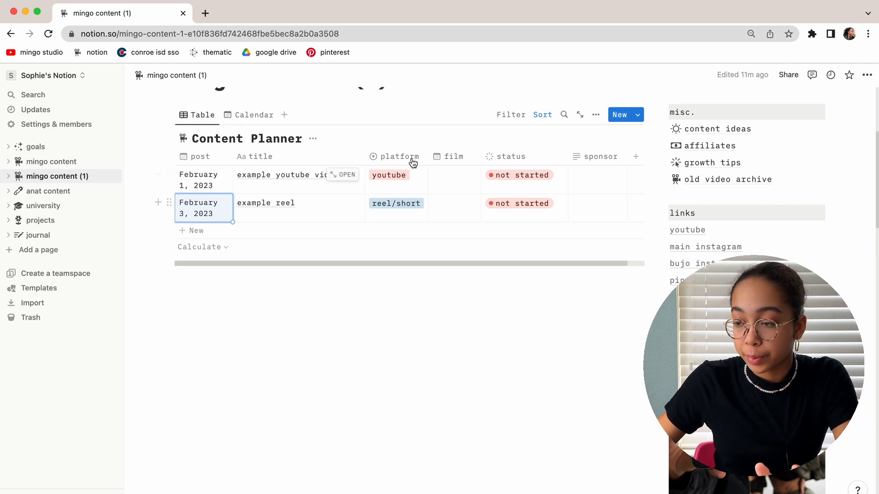
- Inspect the Content Planner table's sort settings and view the dated example posts in its calendar view
click(539, 118)
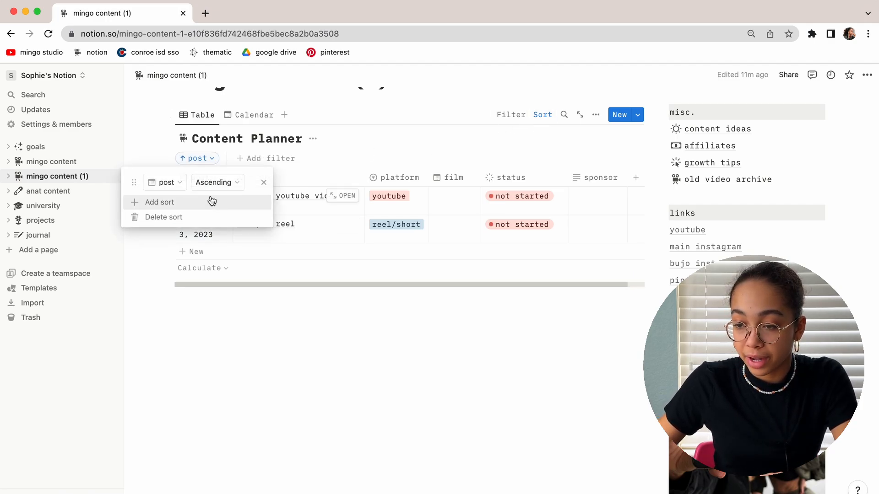
click(225, 365)
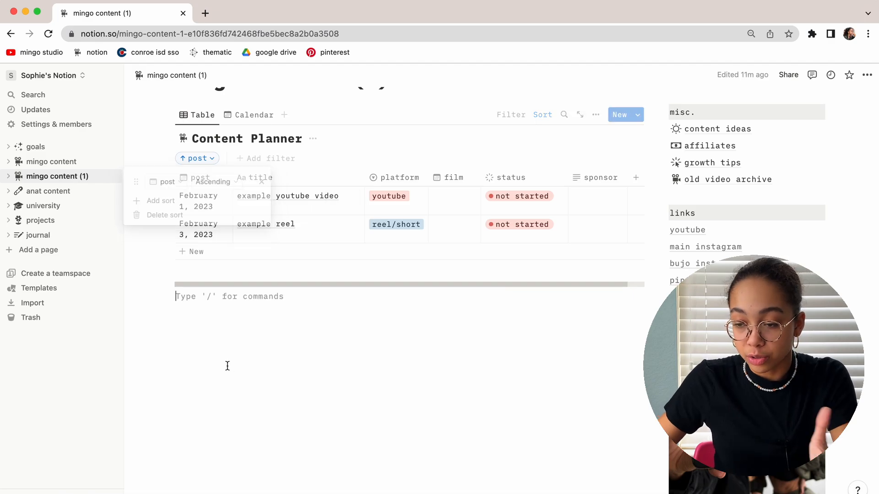
click(247, 119)
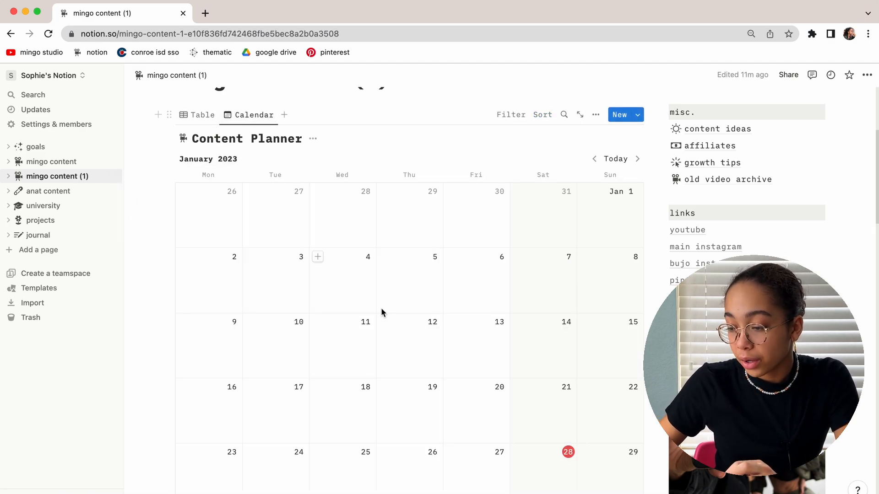
scroll(381, 308, down, 3)
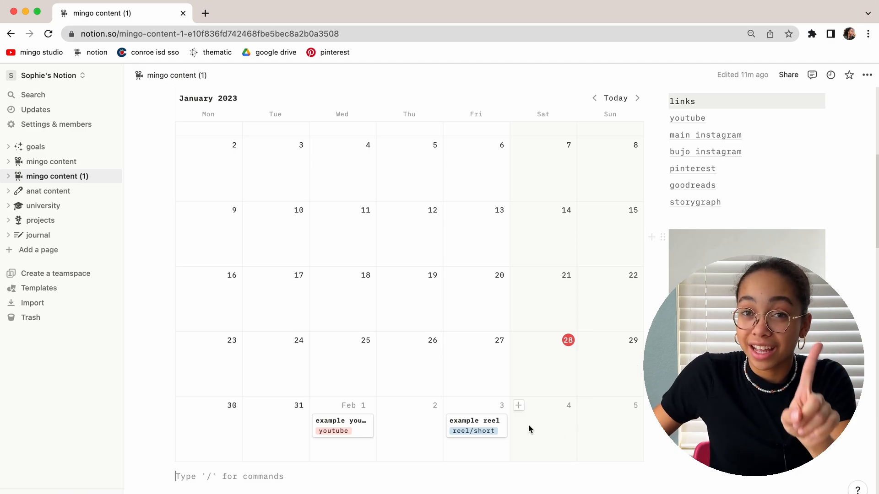
- Return the main Content Planner to table view and inspect the sort and platform filter of the youtube section's table
scroll(158, 383, down, 8)
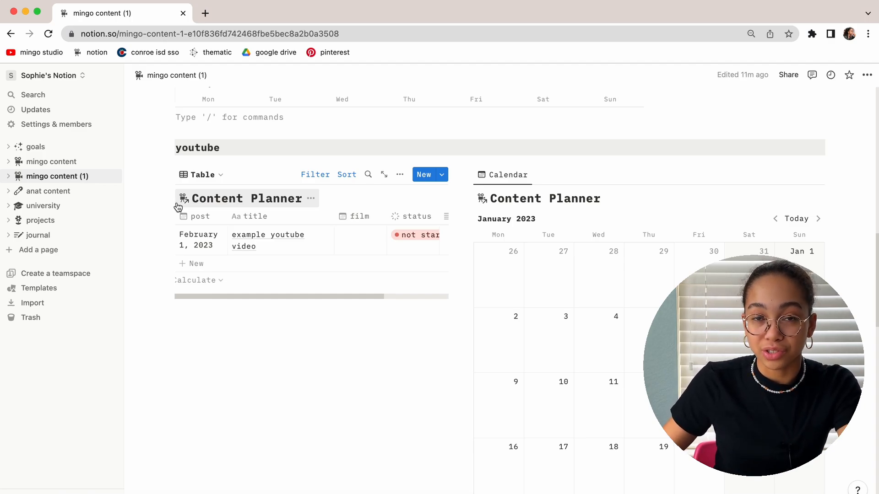
scroll(175, 231, up, 10)
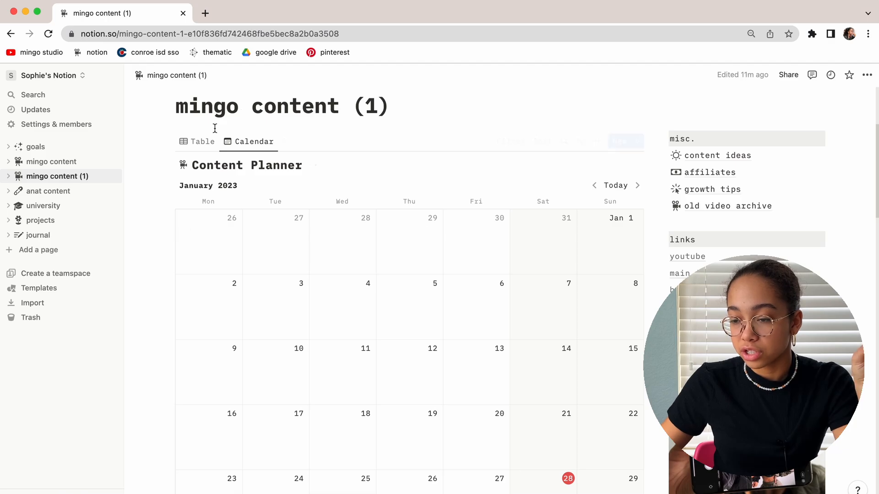
click(201, 141)
scroll(408, 354, down, 10)
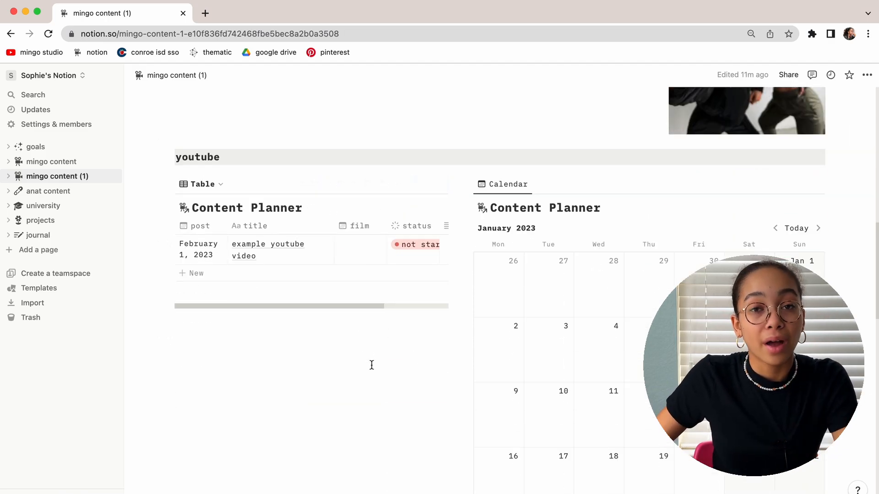
click(330, 190)
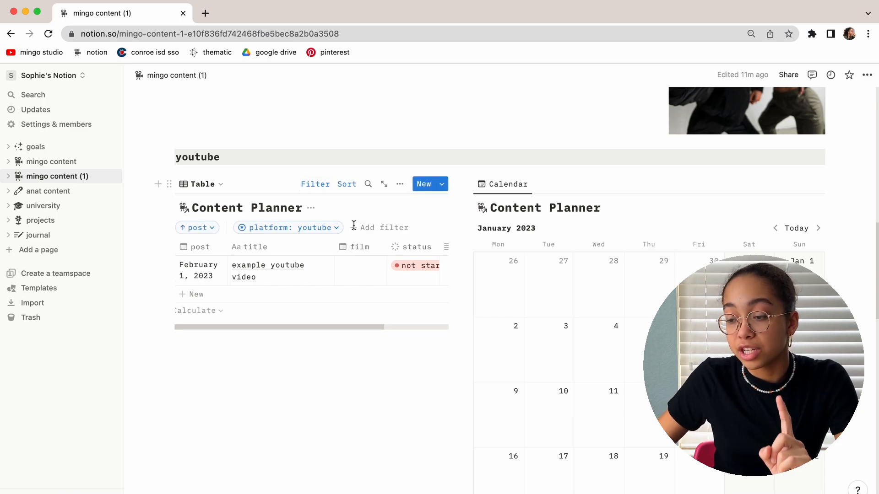
click(324, 193)
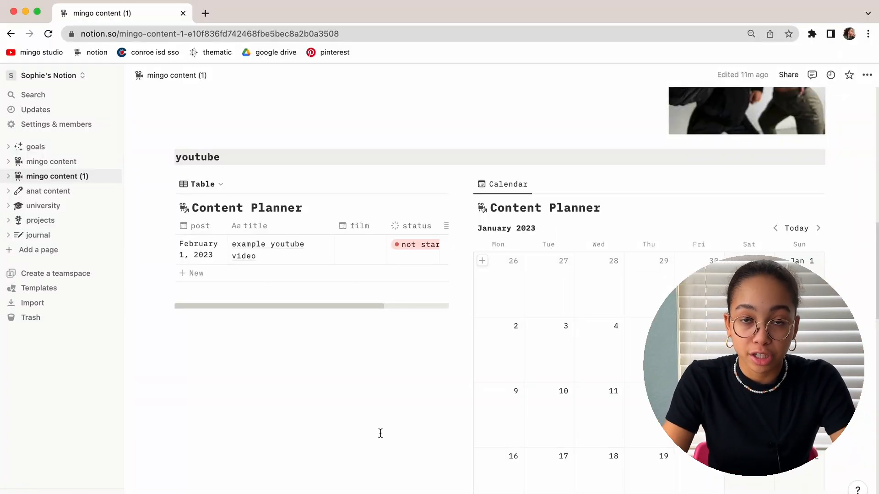
- Show the sort and platform filter applied to the Content Planner table in the reels & shorts section
scroll(391, 421, down, 13)
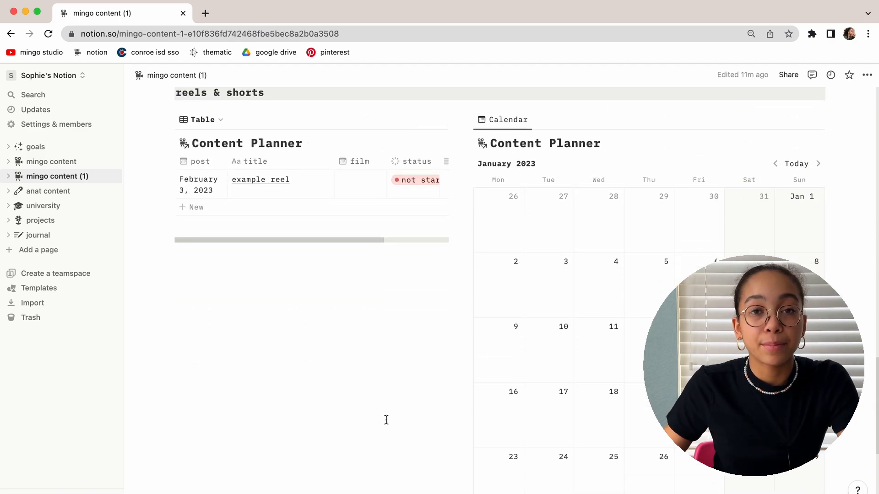
scroll(412, 345, up, 1)
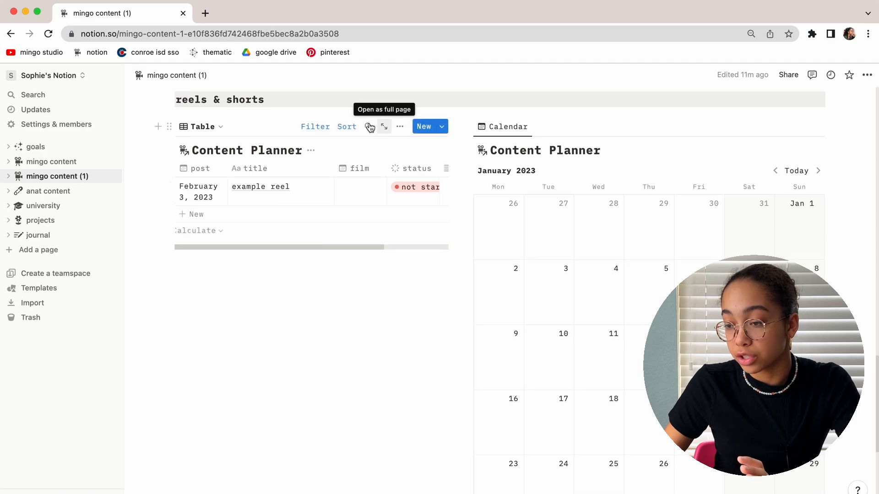
click(320, 126)
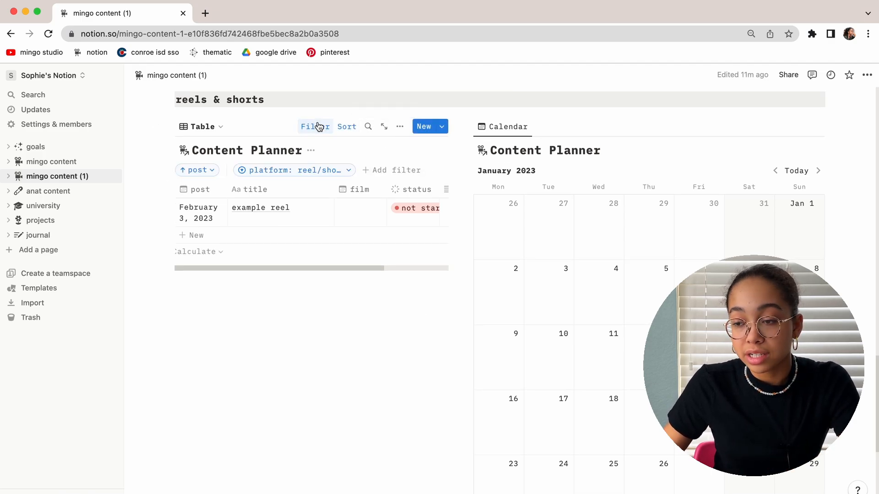
- Add three entries to the main Content Planner table titled example reel 2, example reel 3 and example youtube video 2
click(319, 126)
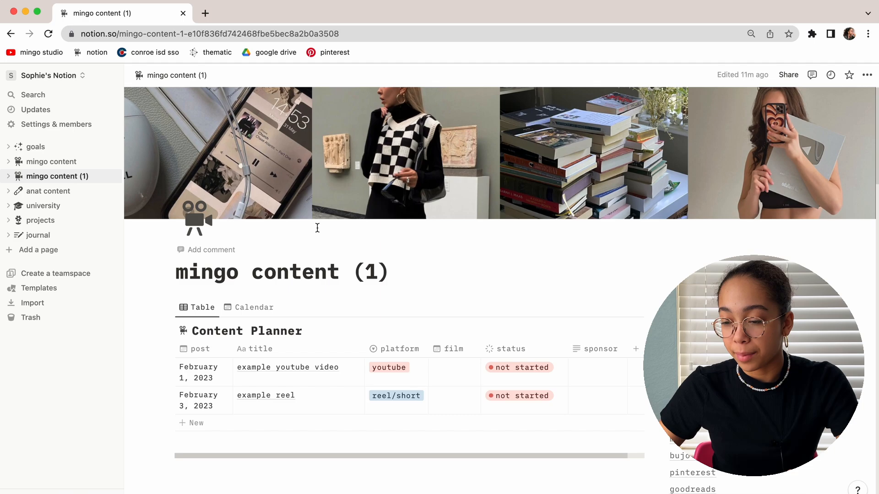
scroll(313, 217, down, 4)
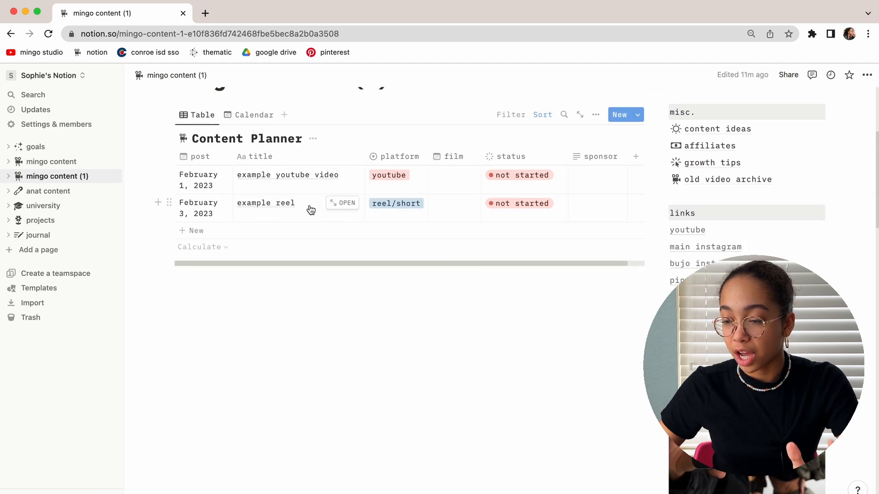
click(219, 233)
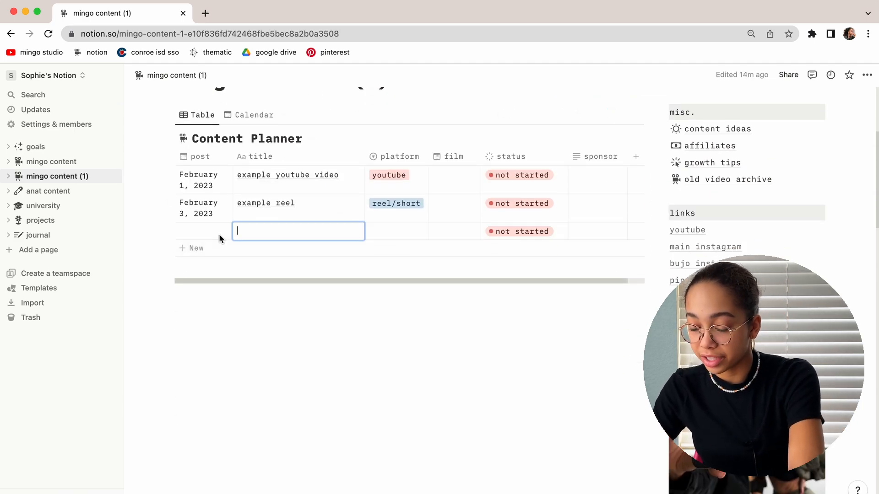
text(ex)
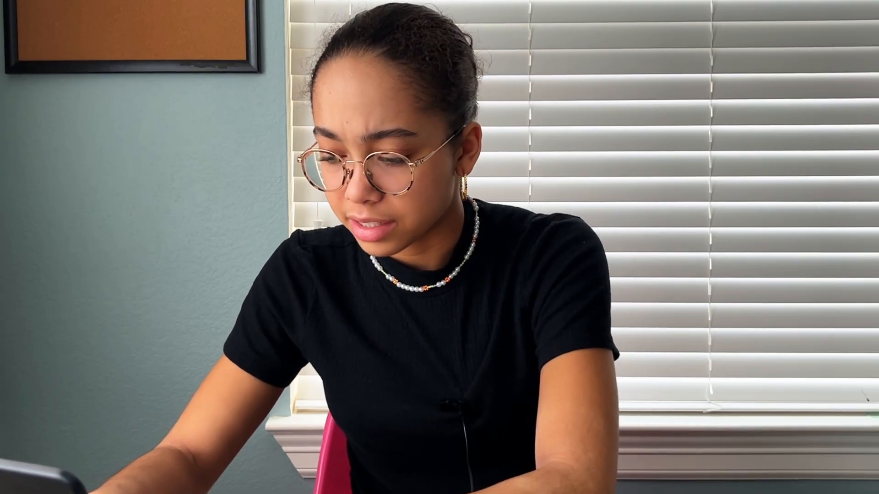
text(example reel 3)
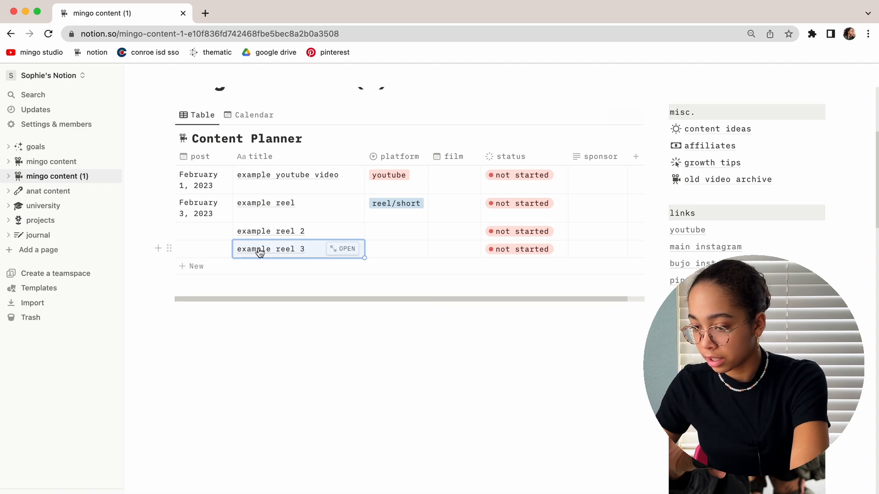
click(233, 267)
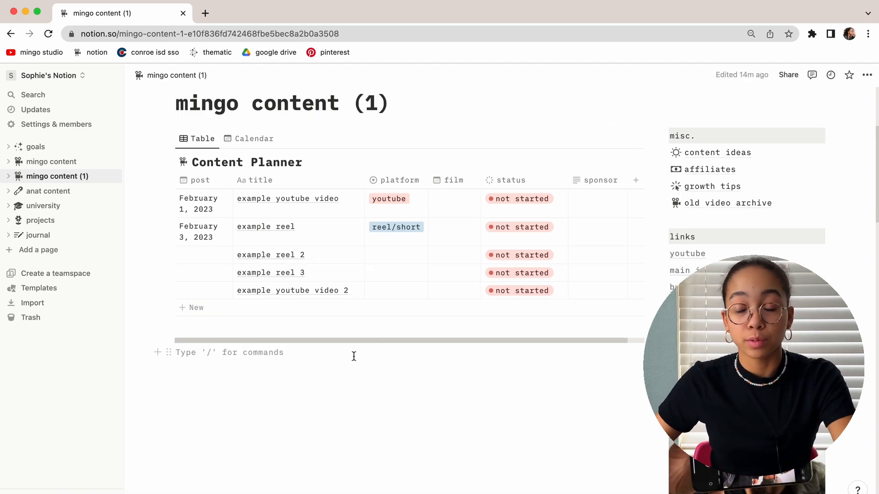
- Set the platform to reel/short for example reel 2 and example reel 3, and to youtube for example youtube video 2
scroll(376, 320, down, 10)
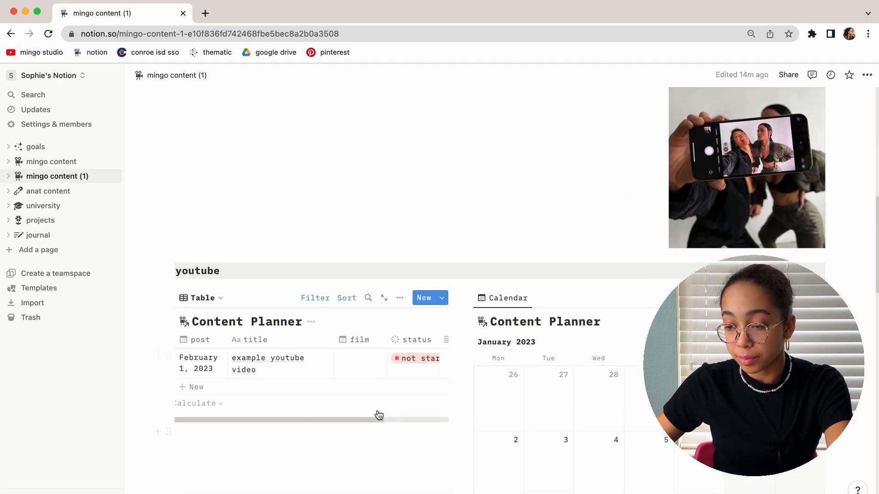
scroll(378, 415, down, 5)
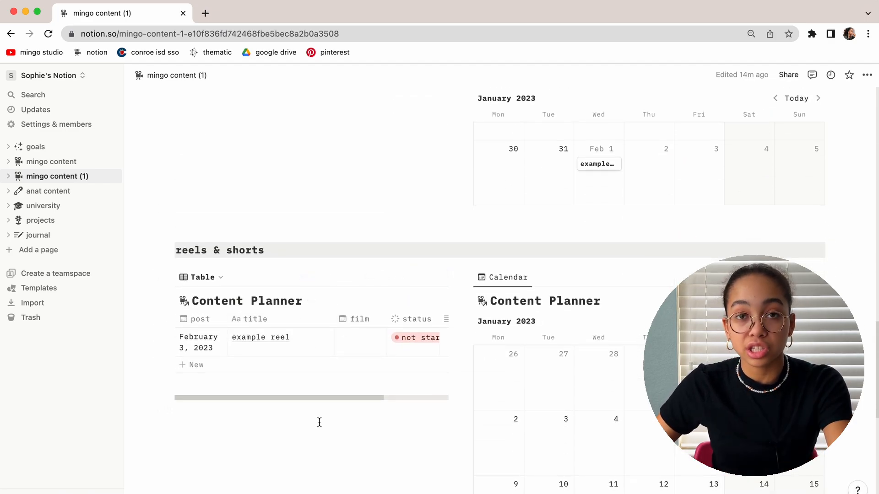
scroll(319, 422, up, 5)
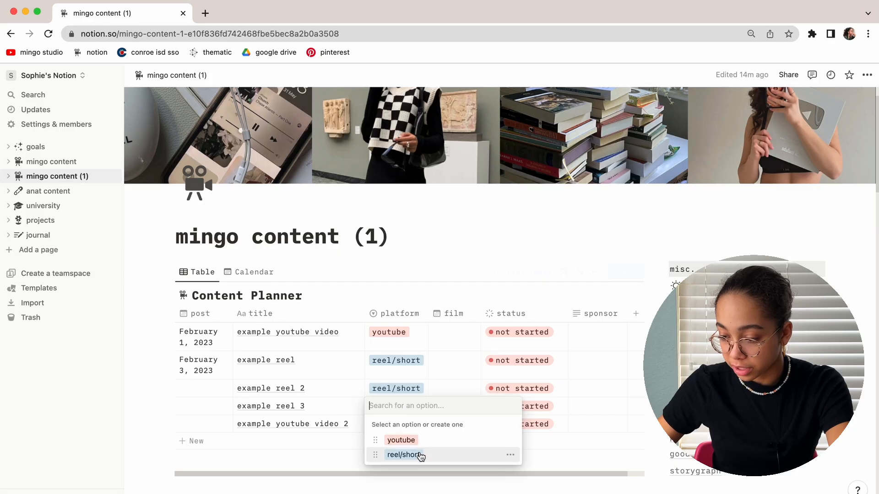
click(421, 455)
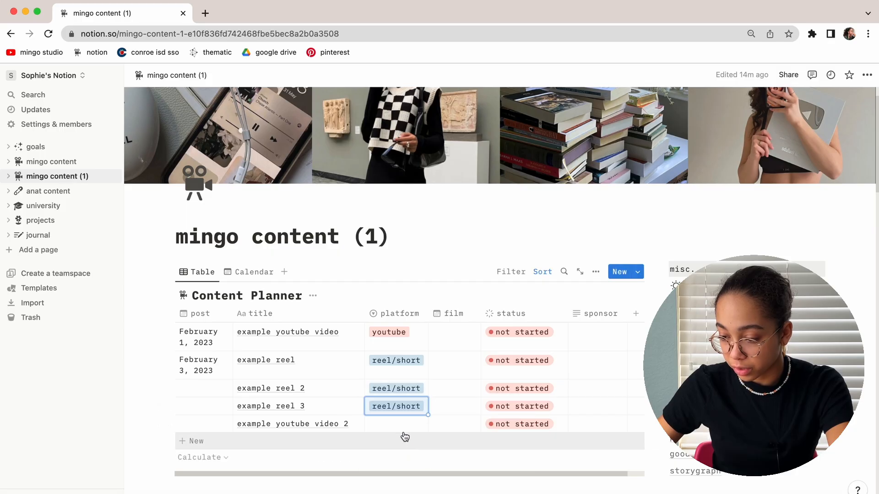
click(396, 424)
click(400, 456)
- Set the post date of example youtube video 2 to January 30, 2023 in the main Content Planner table
scroll(348, 458, down, 5)
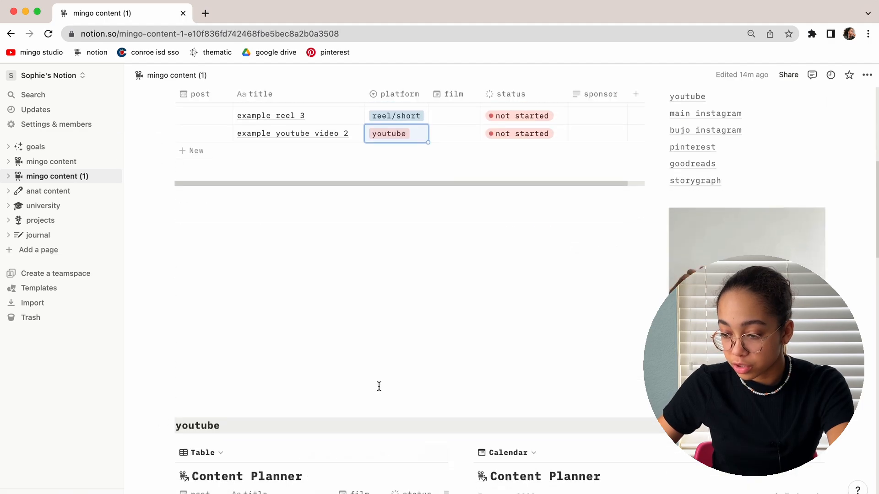
scroll(379, 387, down, 7)
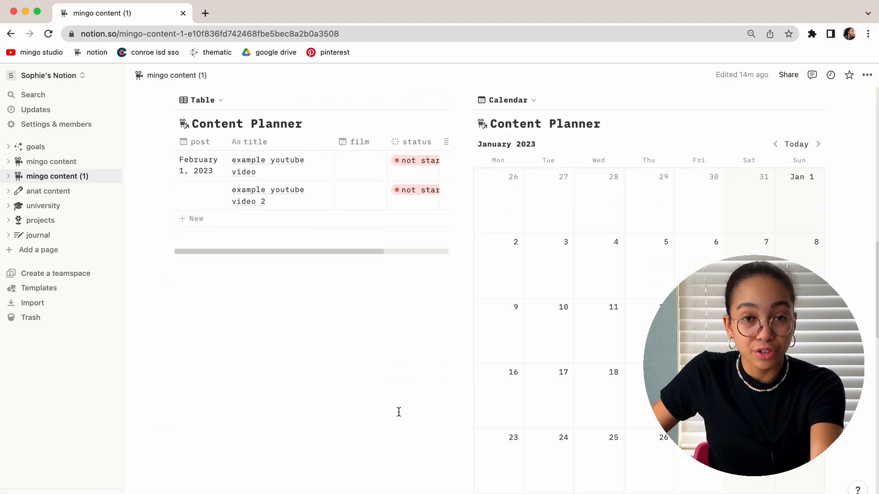
scroll(404, 411, down, 10)
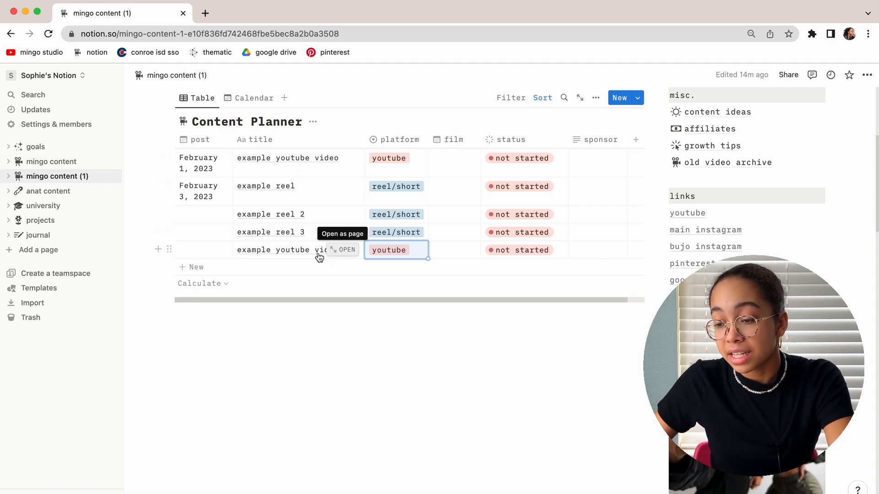
click(229, 255)
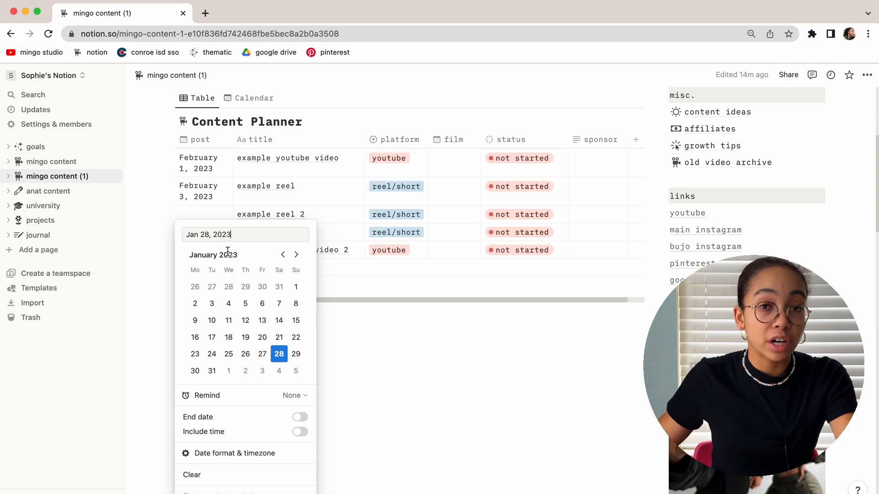
click(195, 372)
click(436, 390)
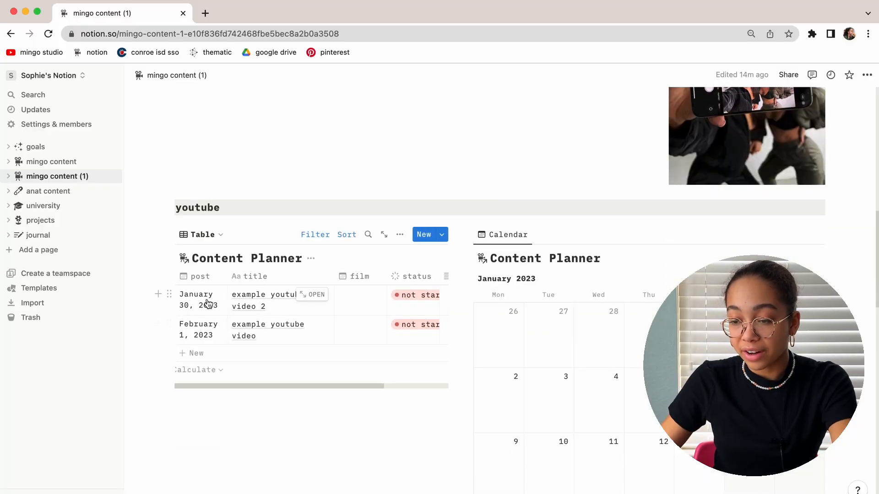
- Delete all the example entries from the main Content Planner table
scroll(507, 274, down, 1)
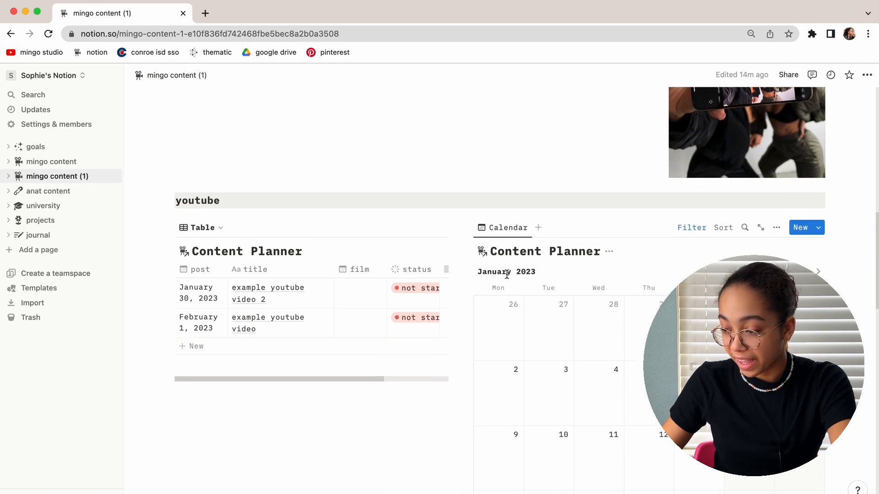
scroll(507, 275, down, 5)
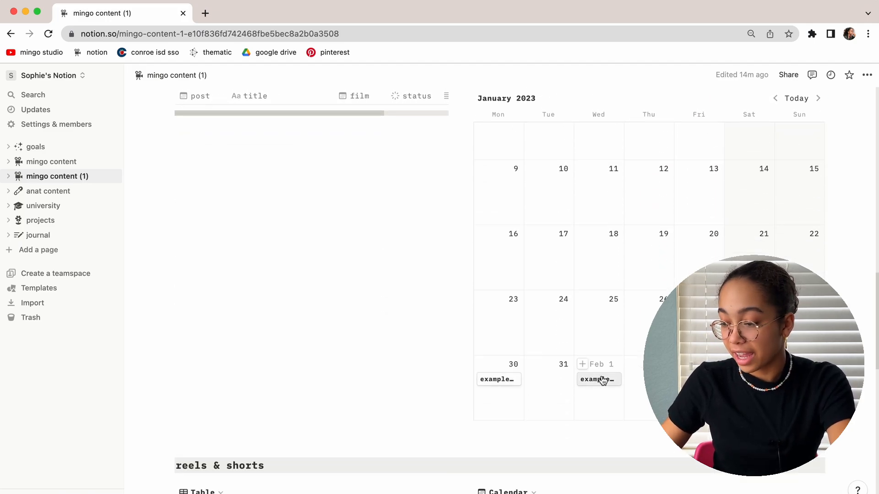
scroll(442, 368, down, 10)
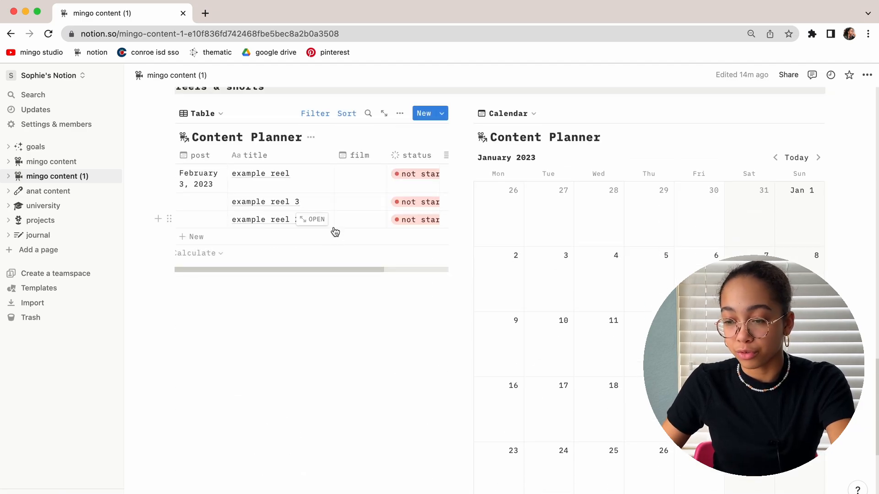
scroll(359, 334, up, 15)
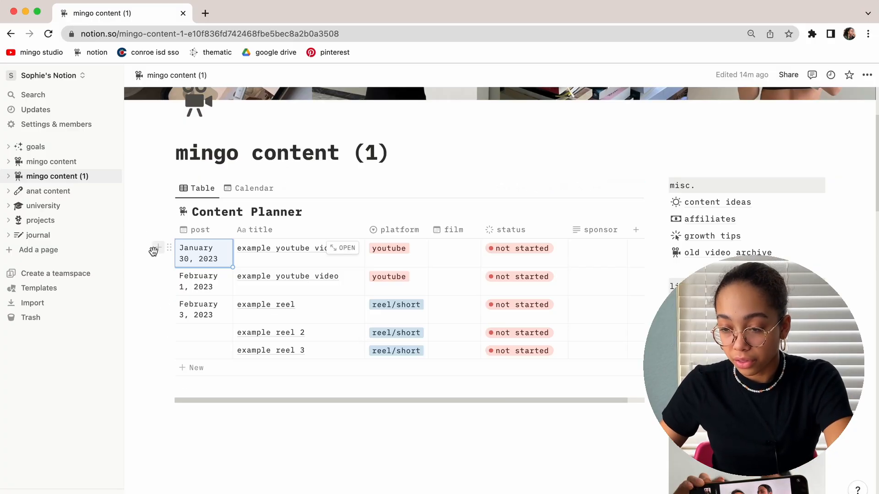
drag(155, 250, 311, 359)
key(BackSpace)
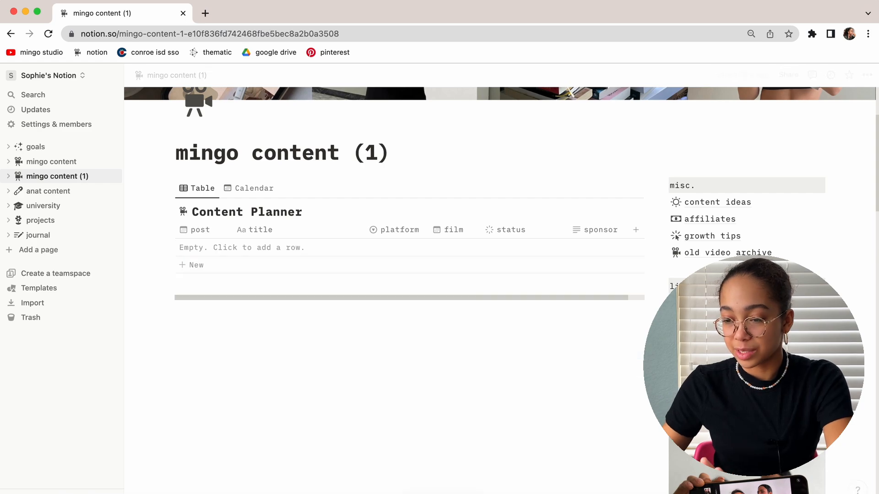
click(231, 330)
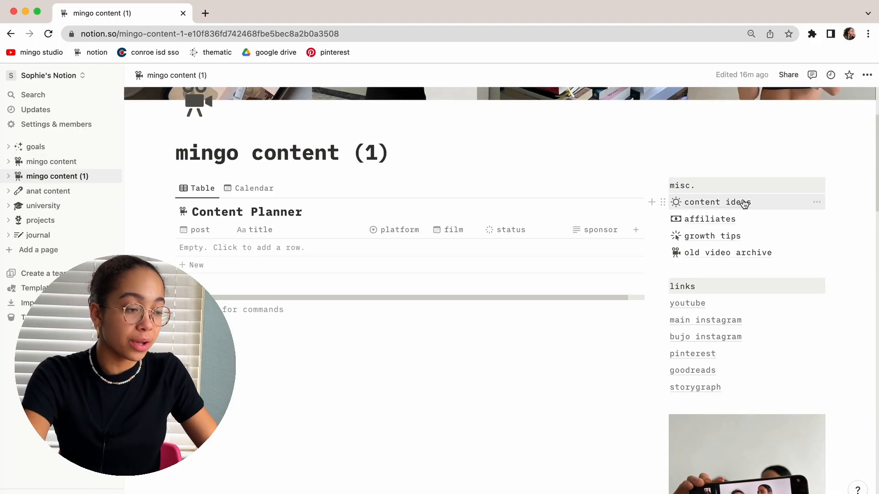
- View the content ideas board and open the affiliates page from the misc. section of mingo content (1)
click(741, 201)
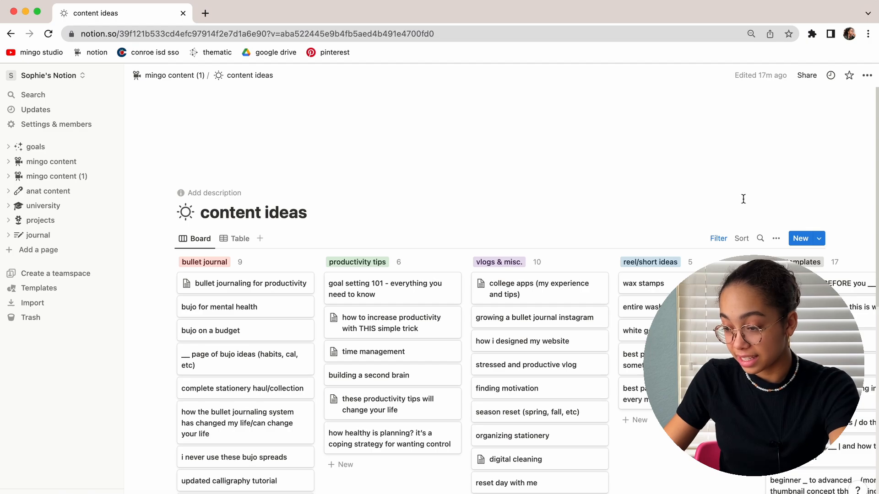
scroll(654, 191, down, 3)
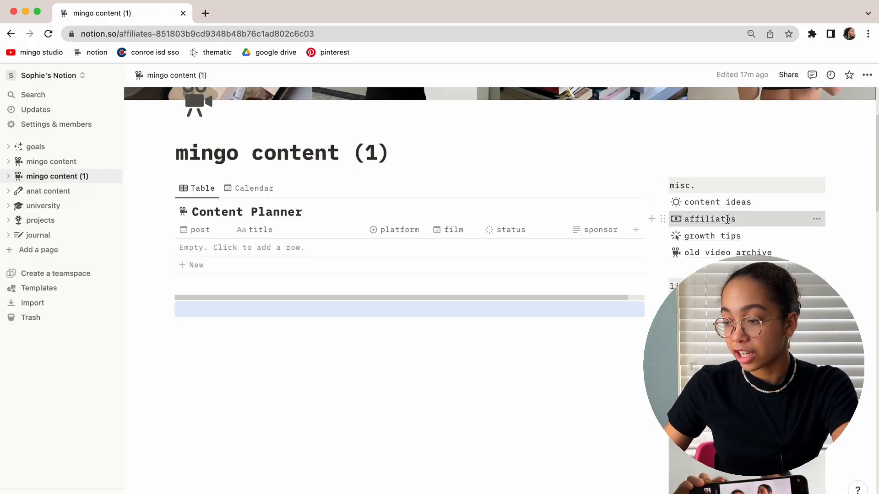
click(728, 219)
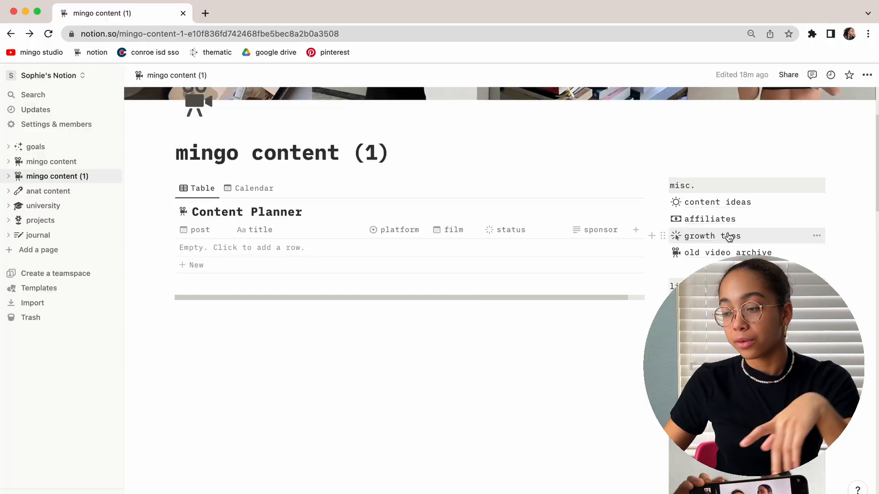
- Look over the youtube, instagram and AI notes on the growth tips page and return to mingo content (1)
click(727, 234)
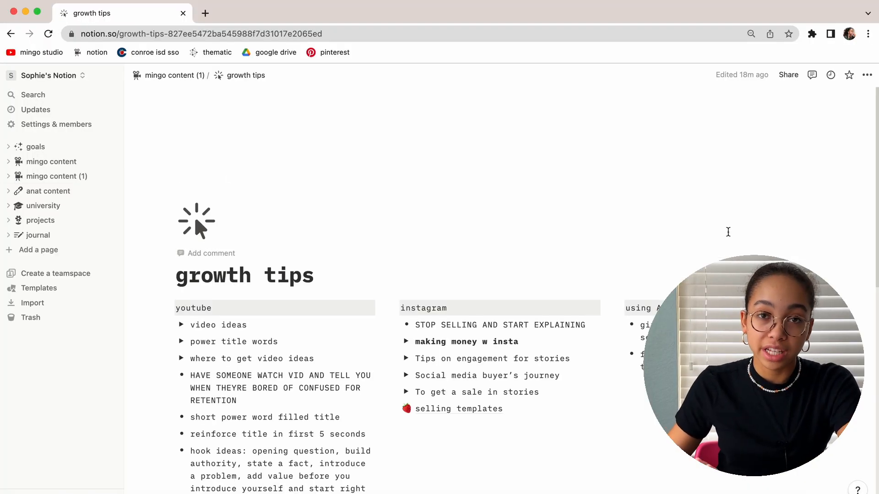
scroll(479, 421, down, 10)
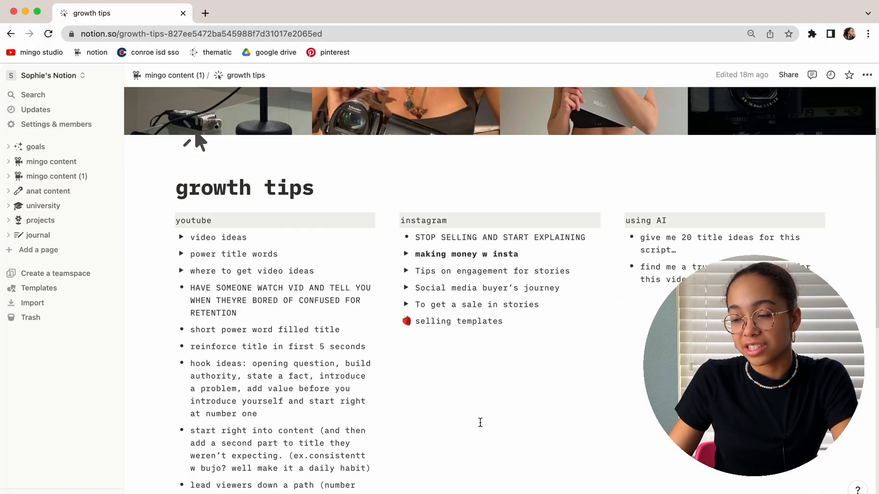
scroll(481, 426, up, 10)
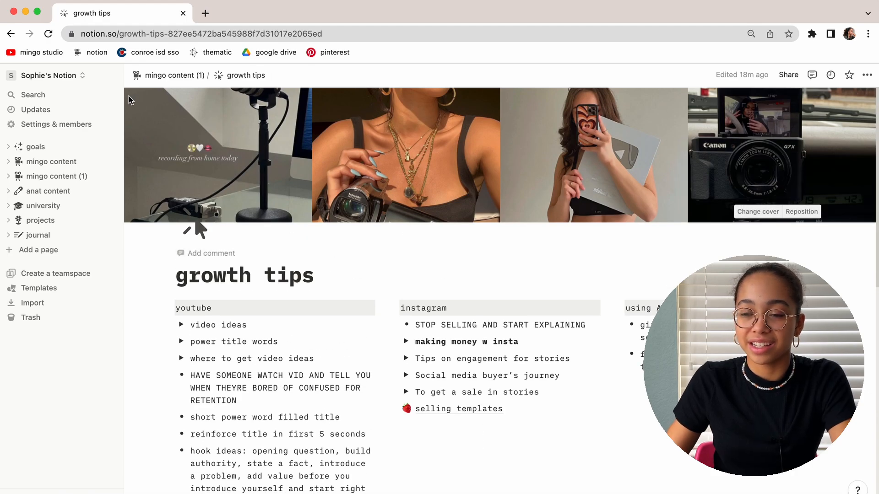
click(11, 34)
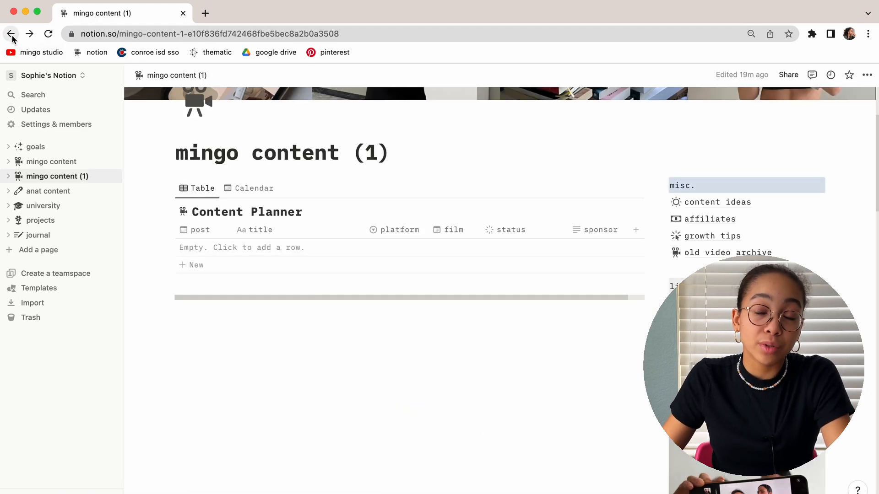
- Browse the old video archive gallery and read the properties, planning notes and script of the "start these healthy habits before 2023" entry
click(746, 250)
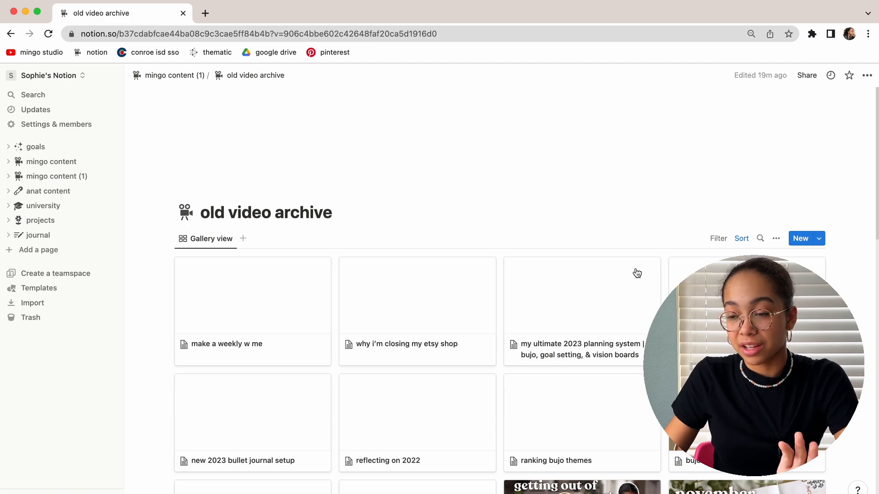
scroll(138, 273, down, 3)
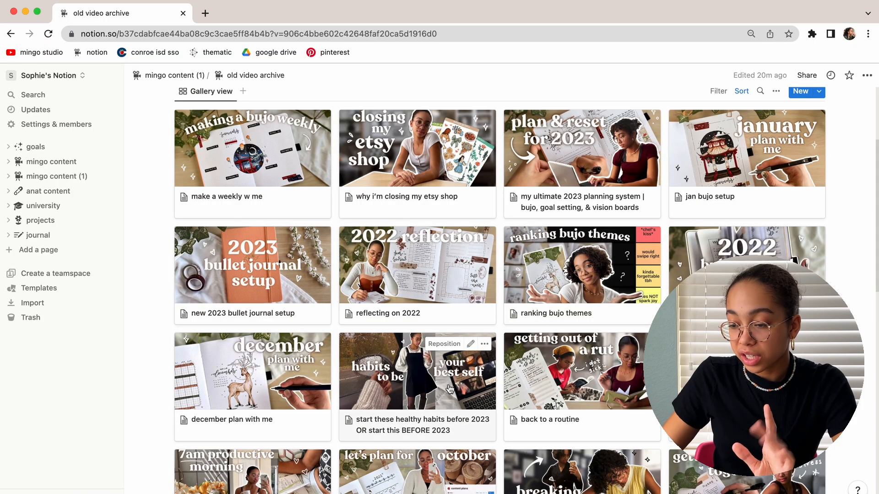
click(450, 389)
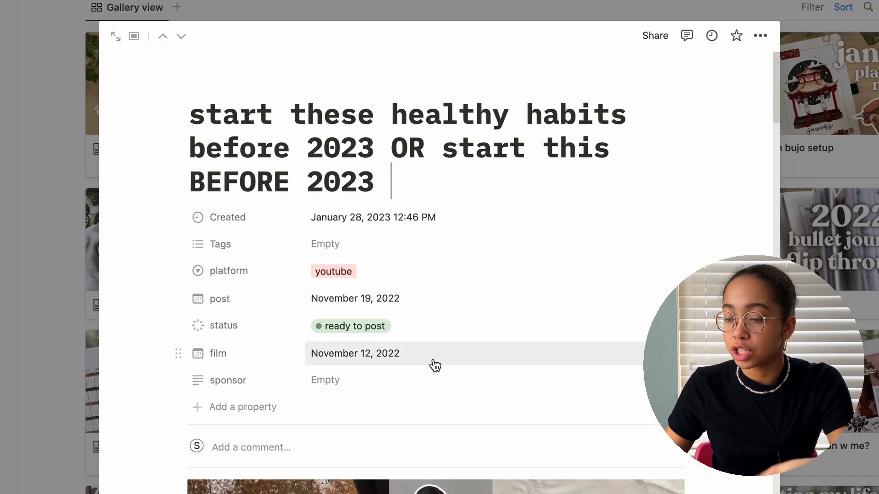
scroll(138, 321, down, 10)
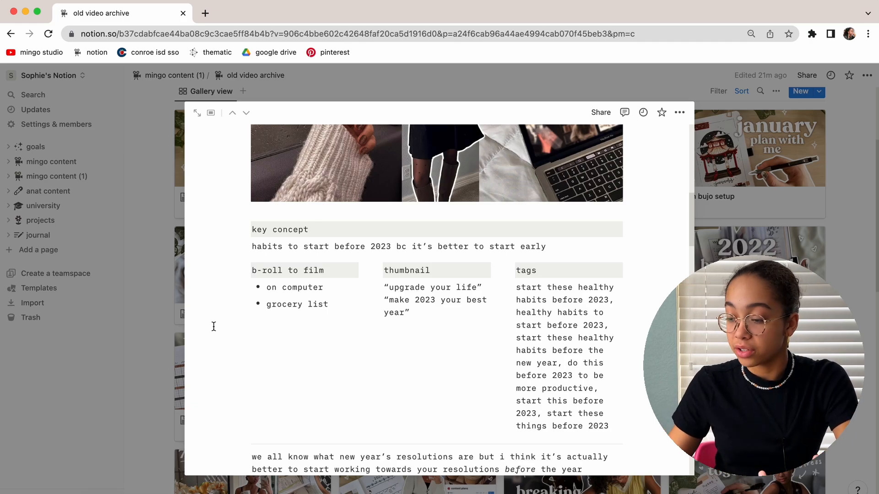
scroll(213, 326, down, 6)
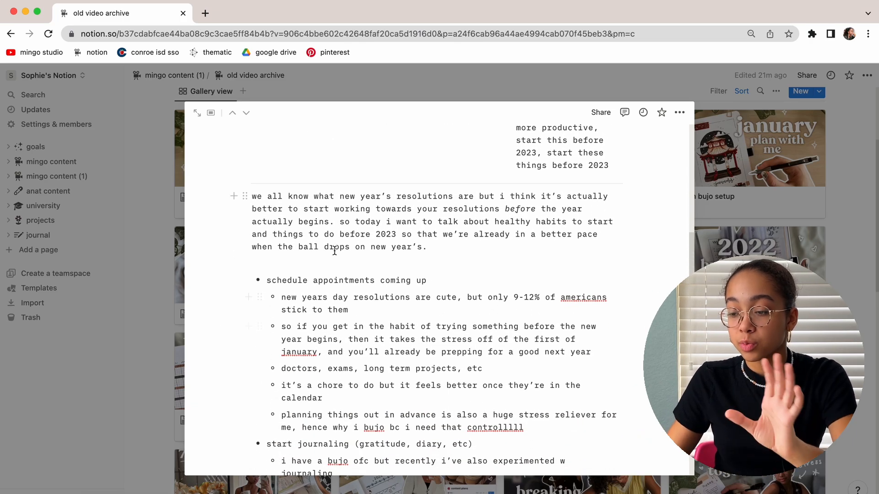
scroll(223, 331, down, 15)
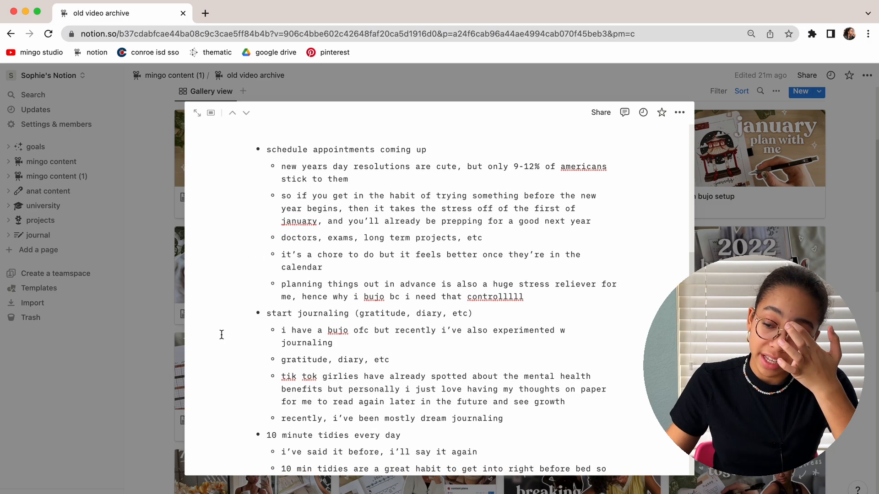
scroll(246, 359, down, 1)
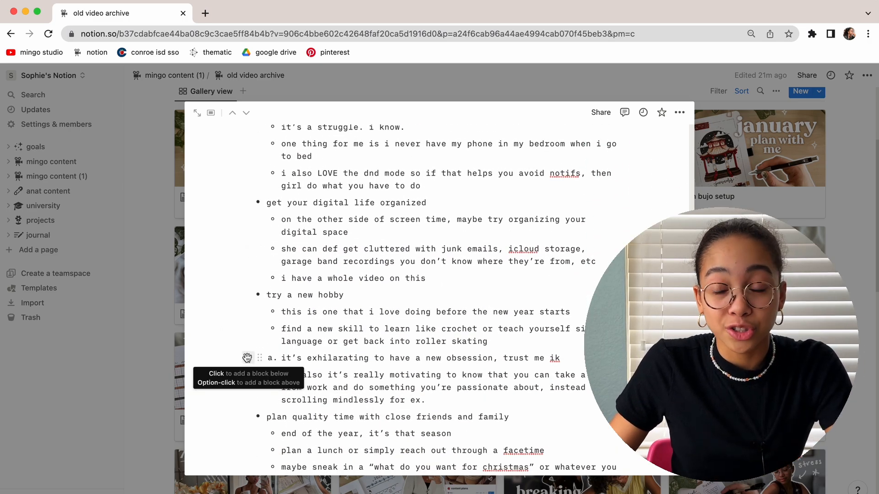
- Read the rest of the healthy habits entry's script through its timestamps and music sections, and close the entry
scroll(247, 357, down, 5)
scroll(247, 358, down, 5)
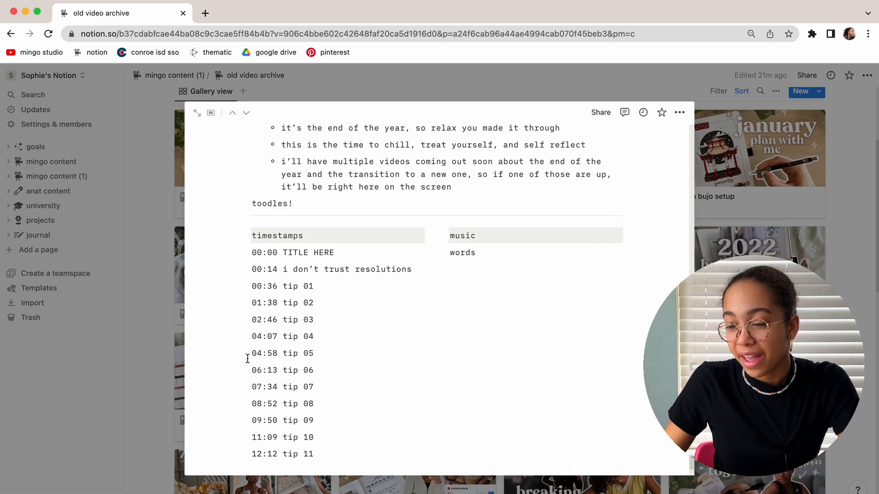
scroll(248, 358, down, 1)
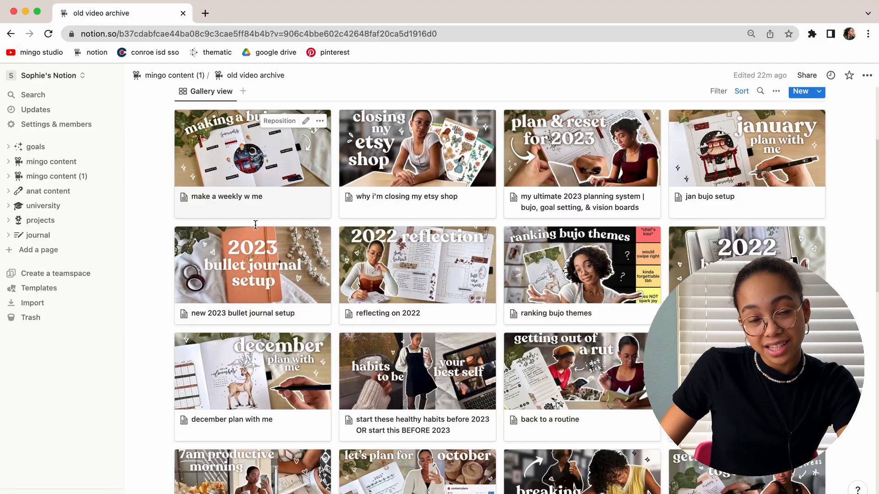
- View the cover images on the mingo content (1) and goals pages, ending back on mingo content (1)
scroll(240, 248, up, 3)
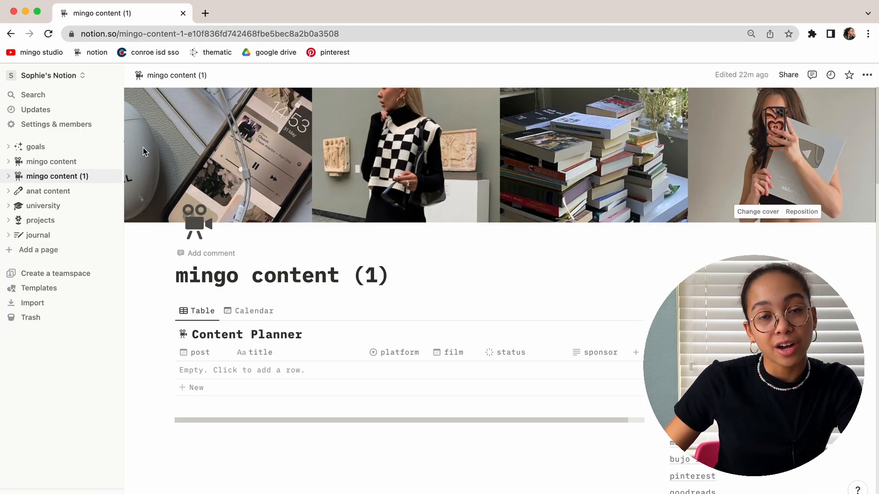
click(40, 153)
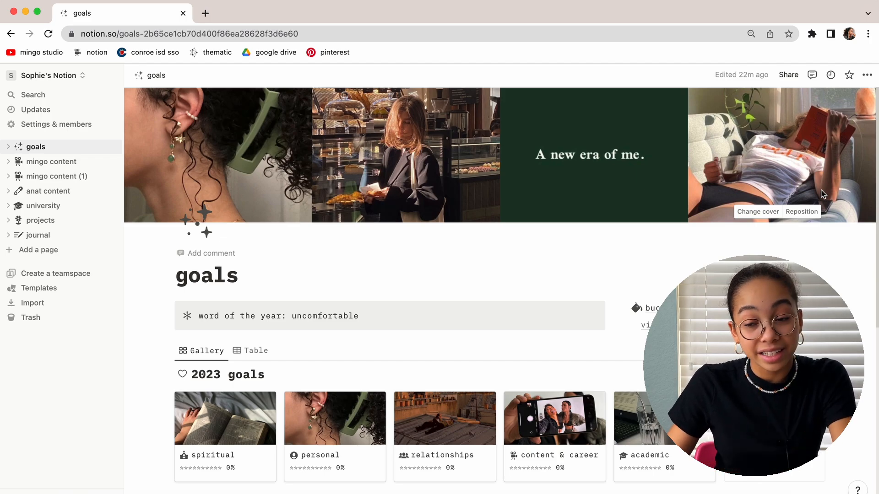
click(75, 177)
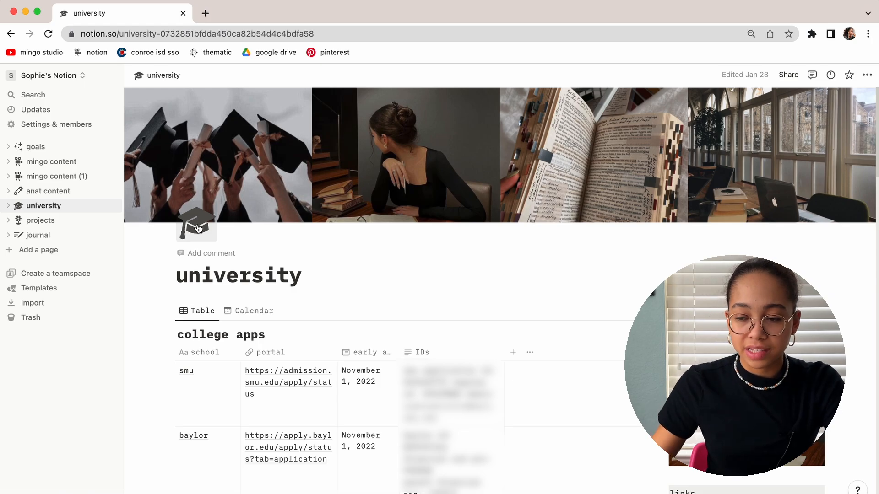
- Look through the emoji, icon, custom image and icon colour options for the university page icon, and view the college apps table
click(198, 227)
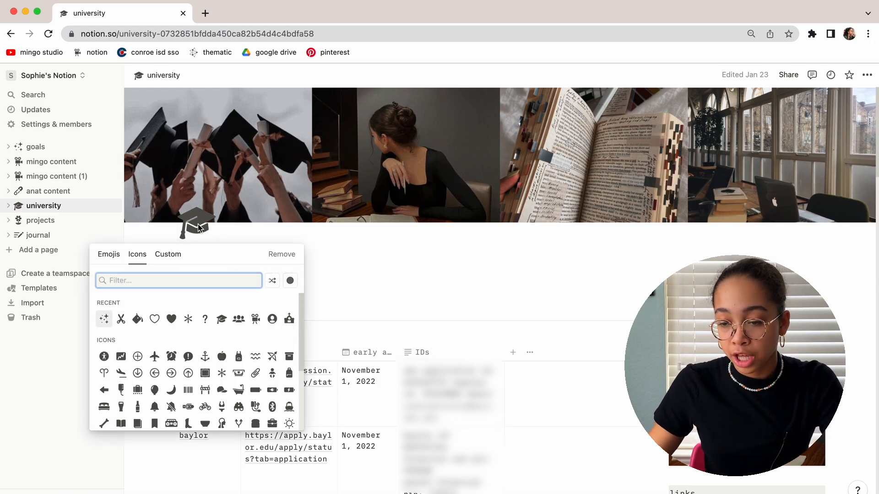
click(109, 255)
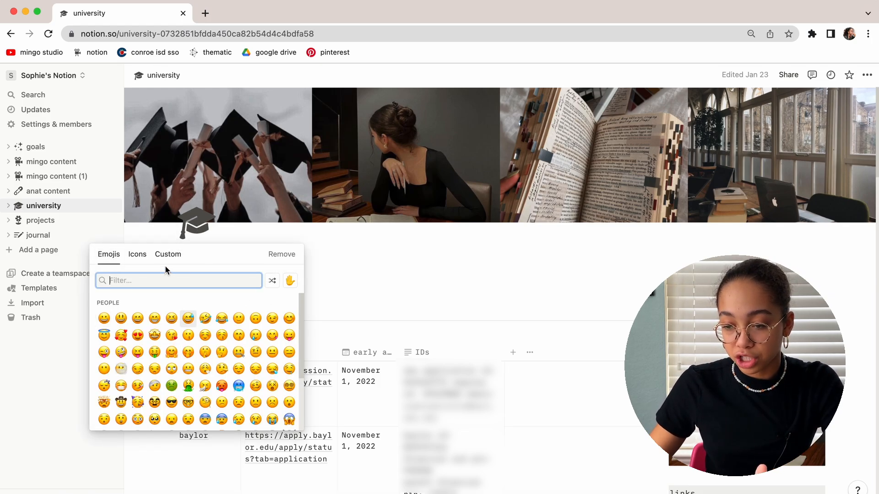
click(137, 255)
click(169, 255)
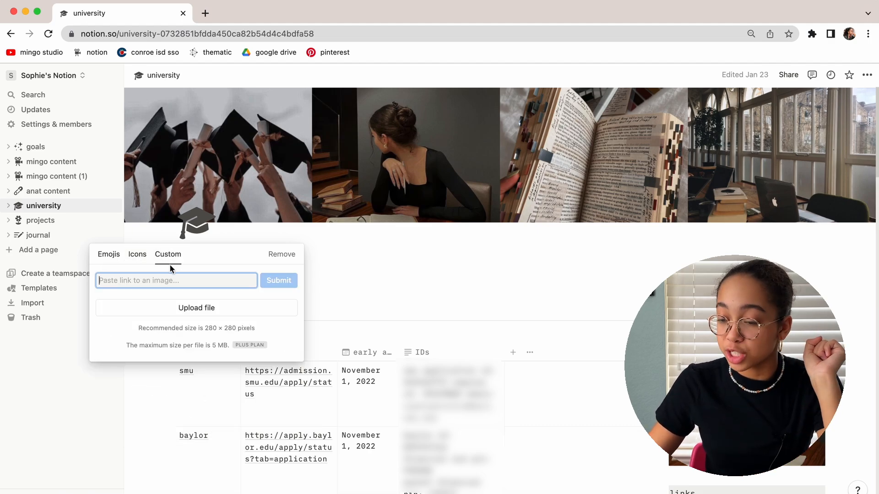
click(138, 255)
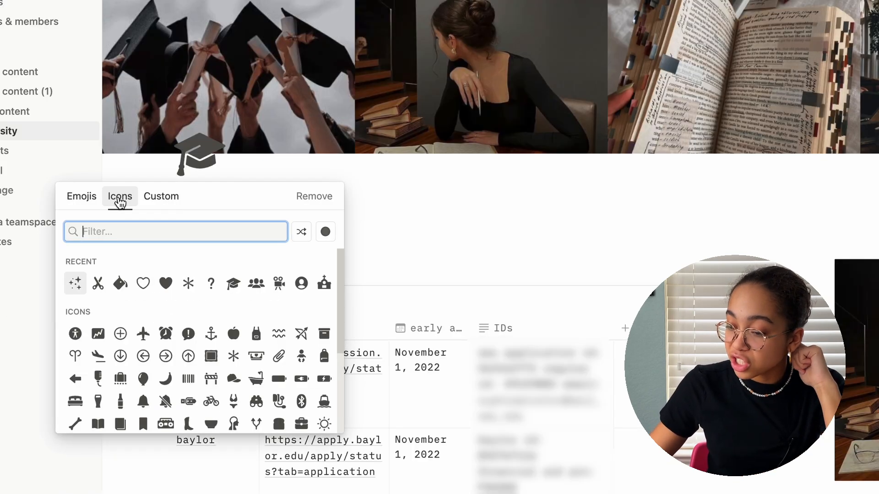
click(334, 232)
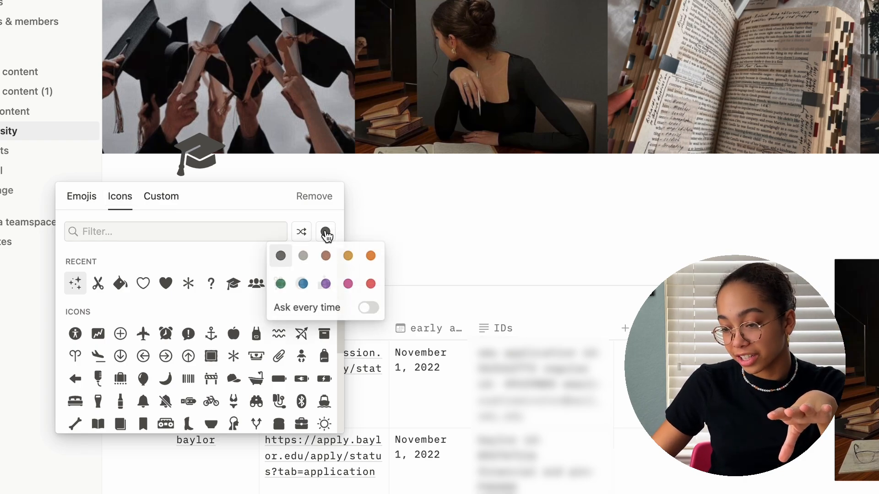
click(326, 234)
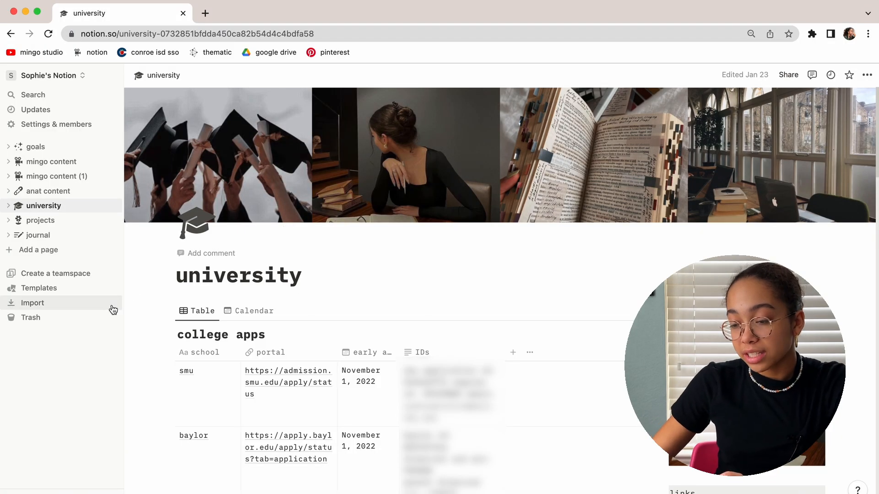
scroll(136, 281, down, 5)
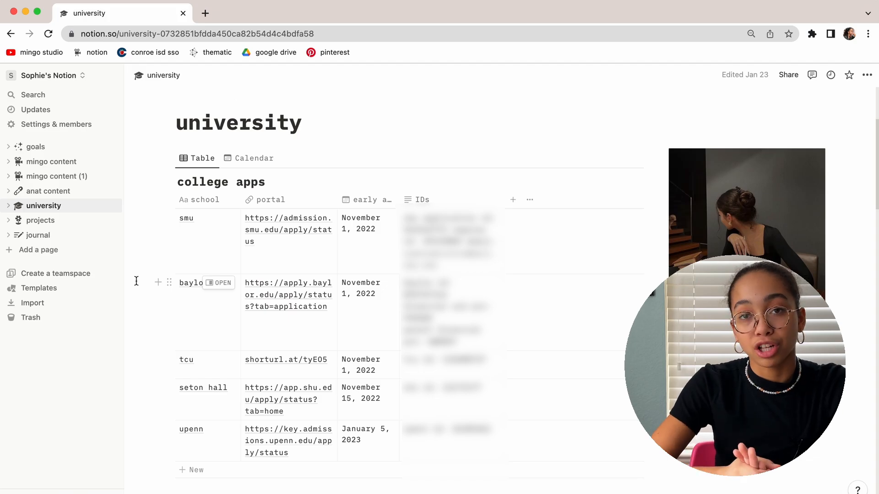